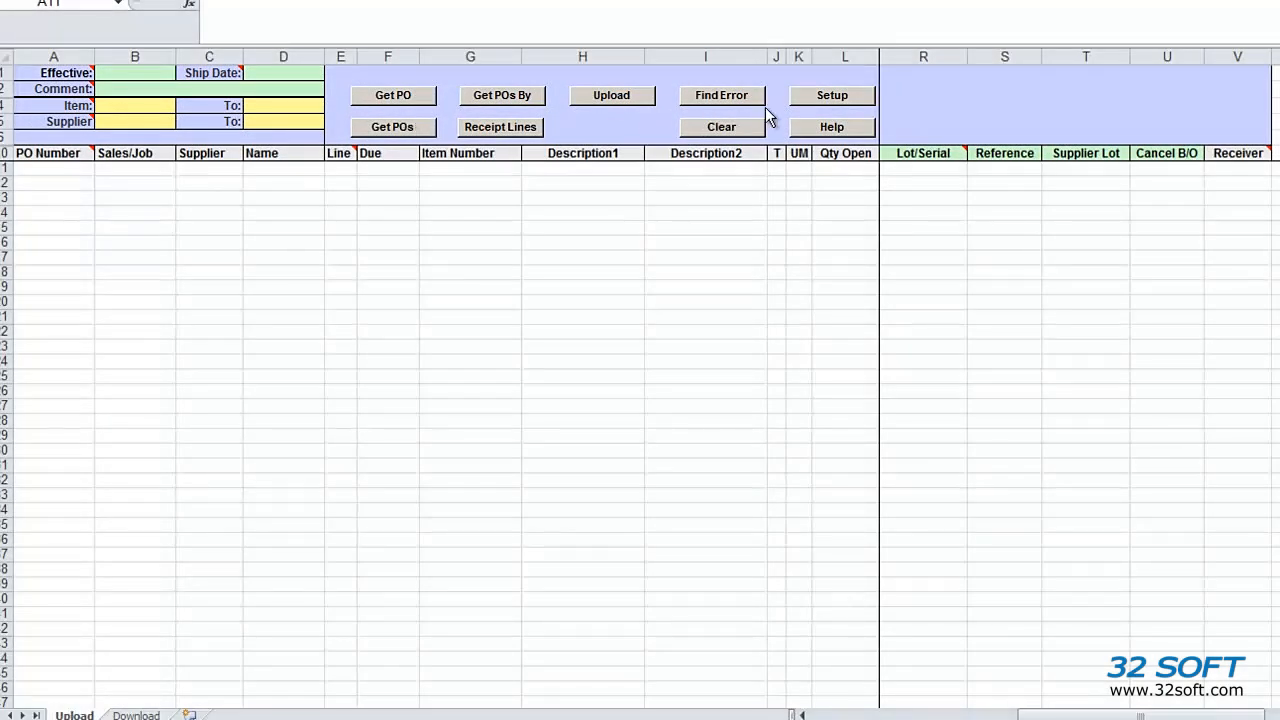
# Choose the TEST database in the setup and confirm the selection
pyautogui.click(862, 95)
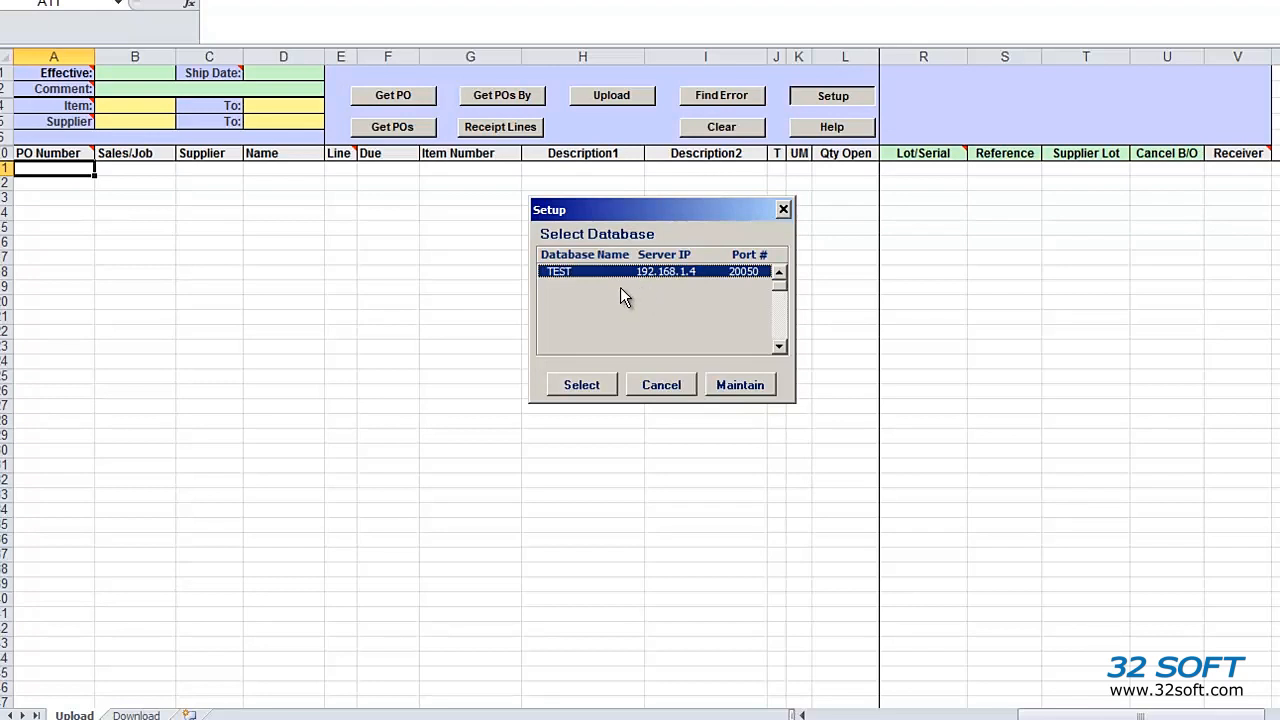
pyautogui.click(606, 389)
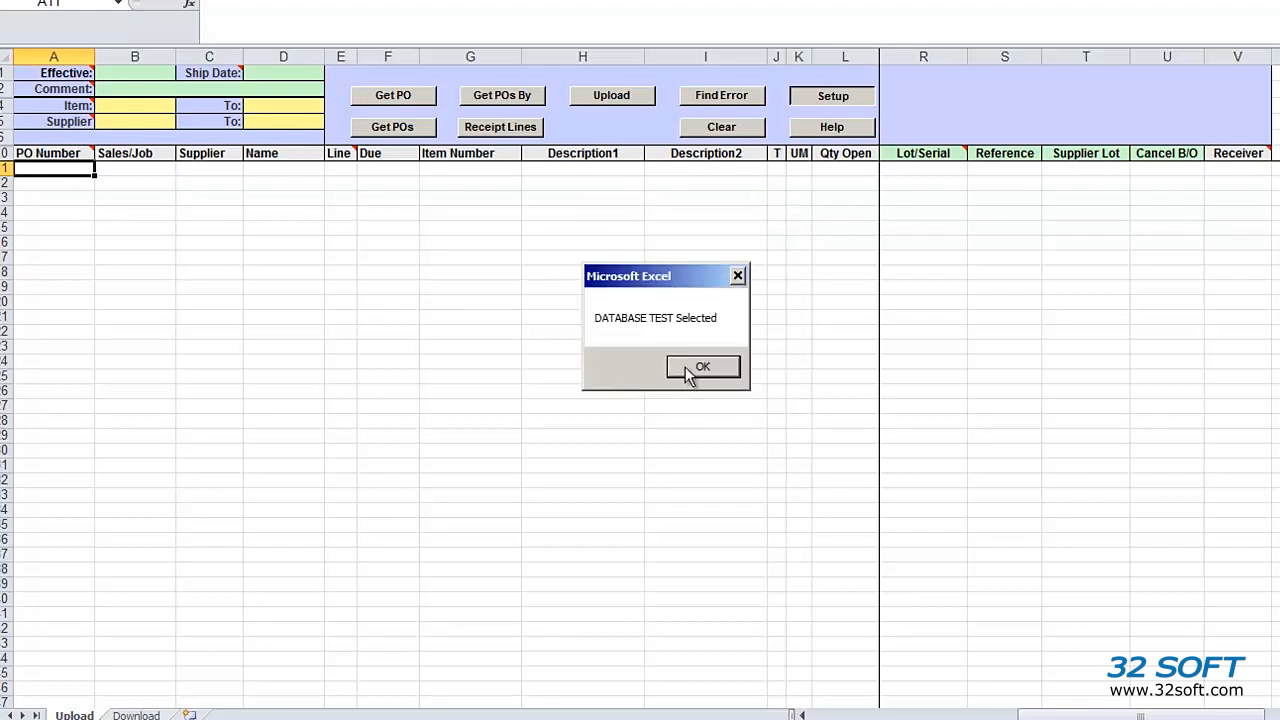
pyautogui.click(690, 370)
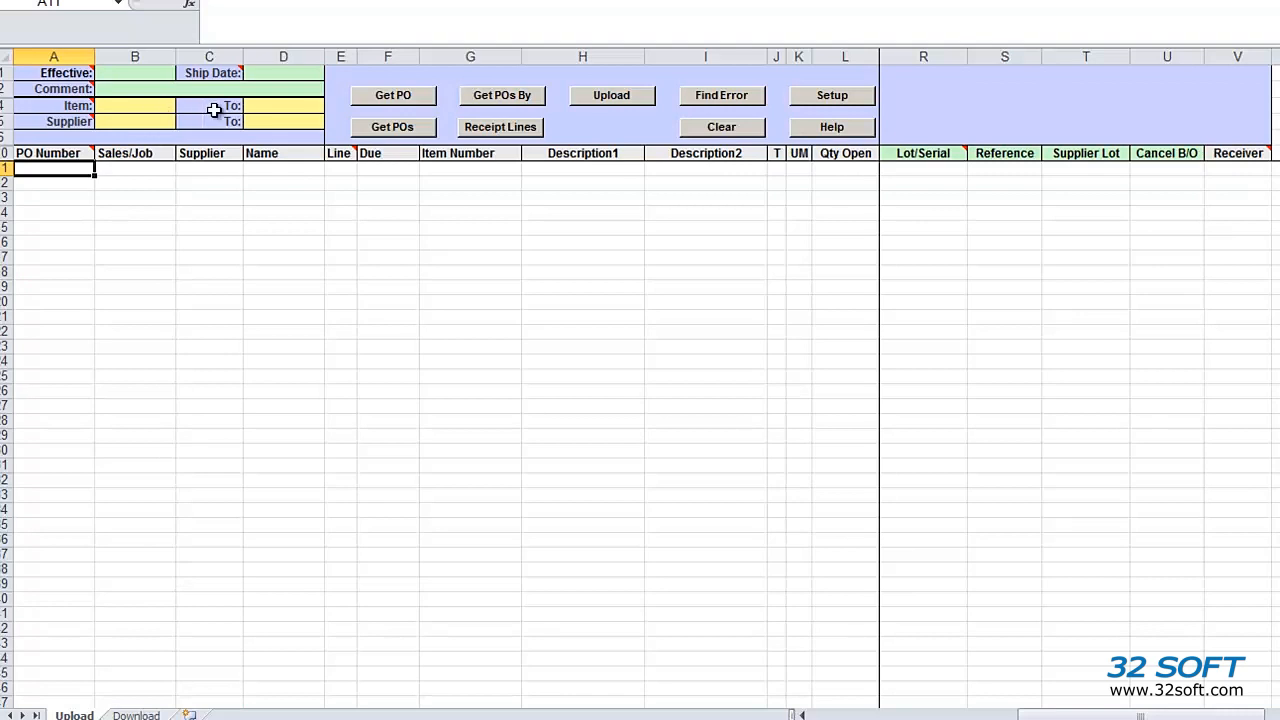
# Set the supplier filter range from 5001000 to 5002000
pyautogui.click(152, 121)
pyautogui.write('5')
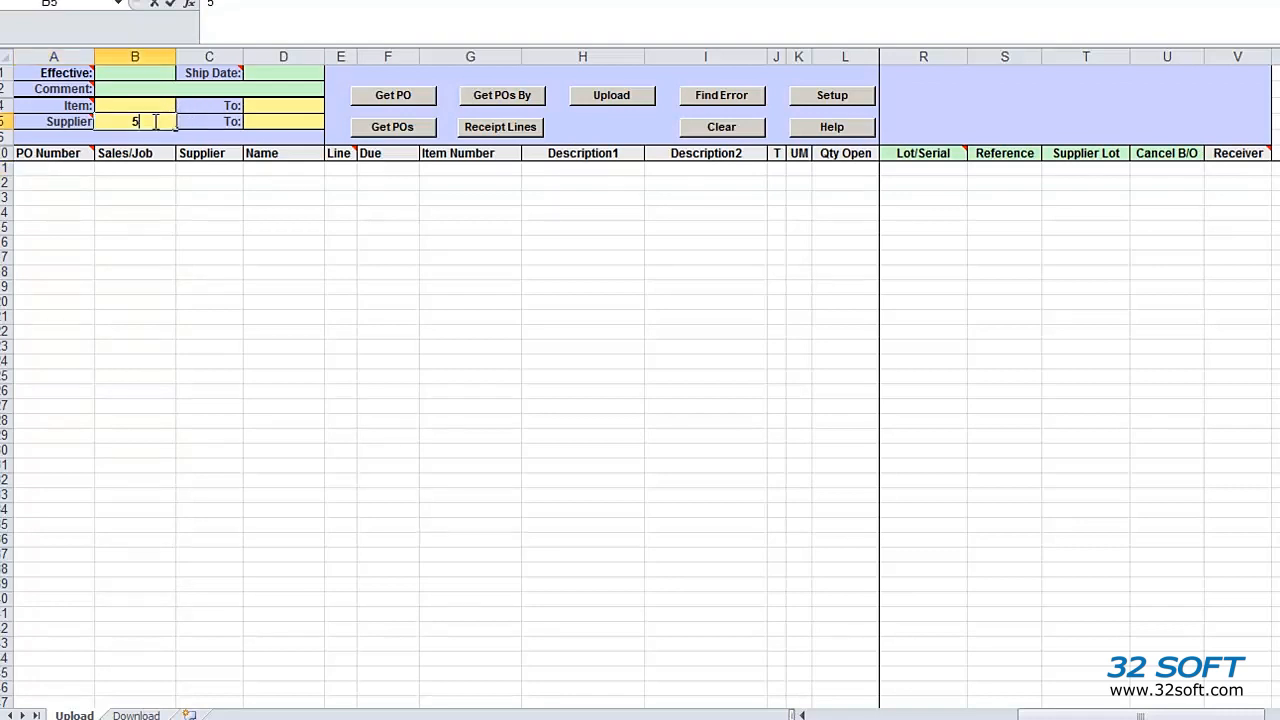
pyautogui.write('001000')
pyautogui.press('Tab')
pyautogui.press('Tab')
pyautogui.write('5002000')
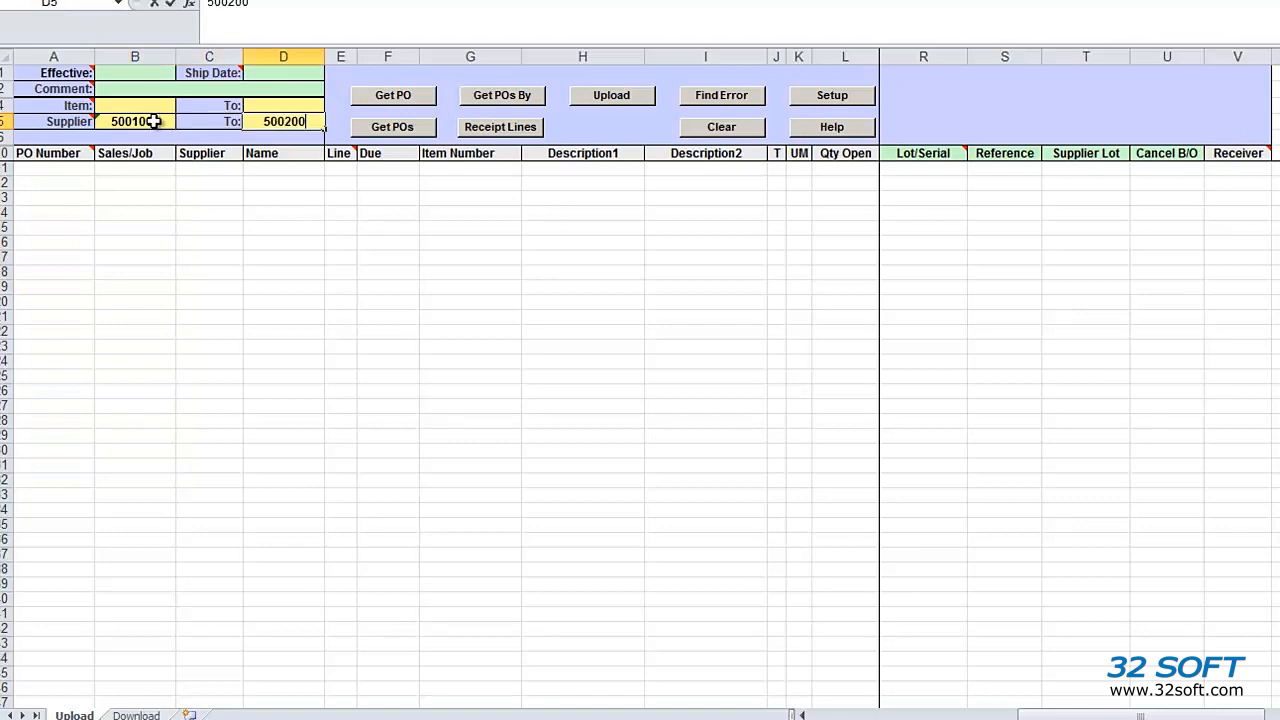
# Retrieve the purchase orders by the supplier filter, logging in to QAD with the user ID and password
pyautogui.click(533, 99)
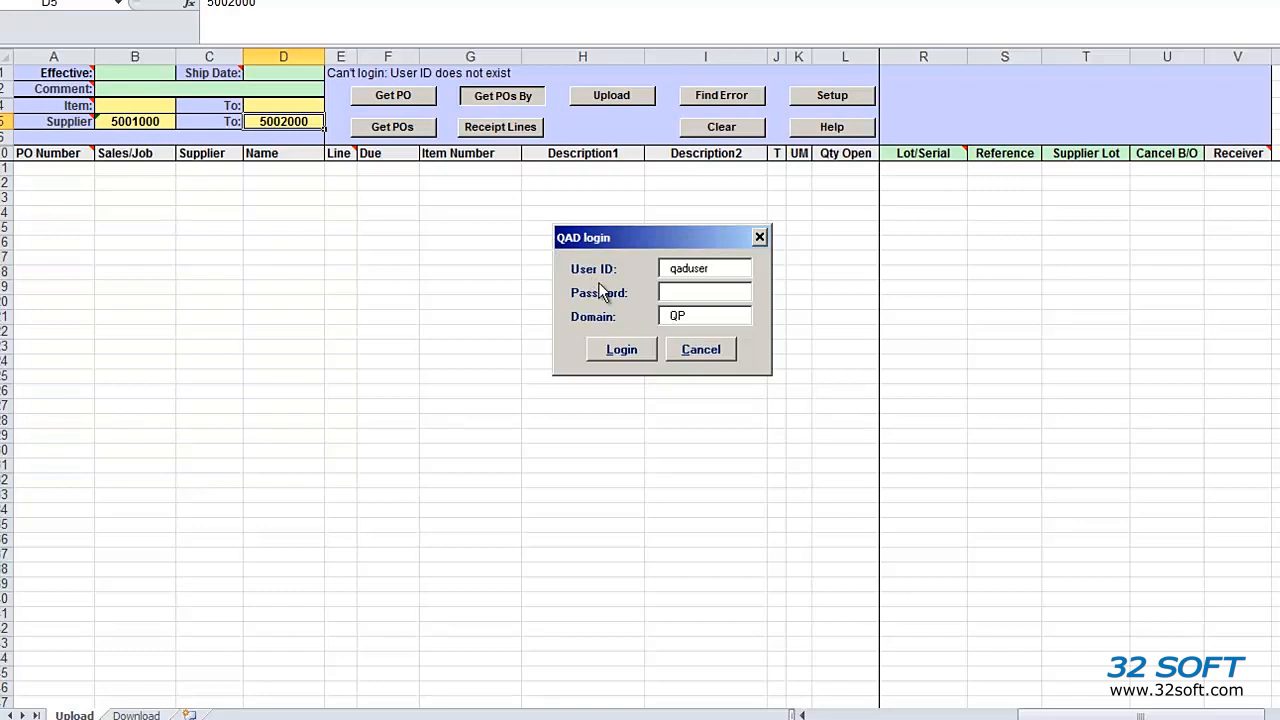
pyautogui.moveTo(722, 274); pyautogui.dragTo(540, 281)
pyautogui.write('mfg')
pyautogui.press('Tab')
pyautogui.write('*****')
pyautogui.press('Tab')
pyautogui.press('Tab')
pyautogui.press('Return')
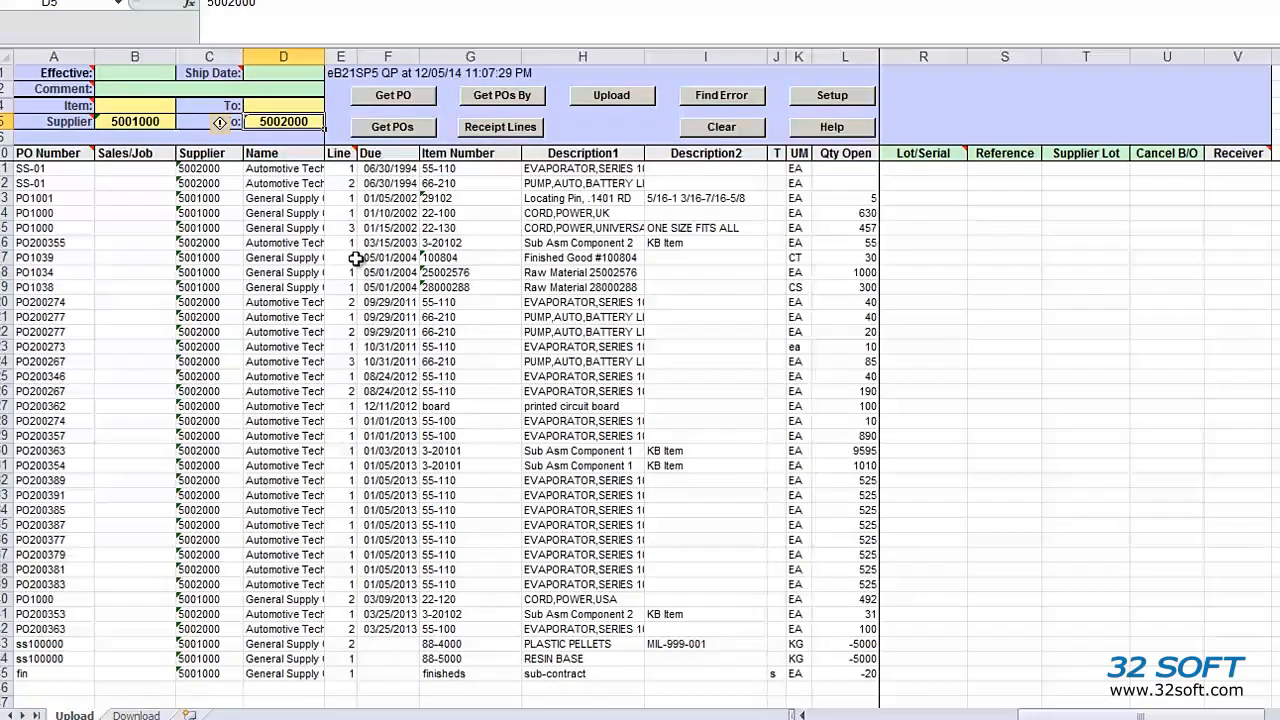
# Set the item filter range from 1 to 3 and retrieve the purchase orders again by the filters
pyautogui.click(147, 109)
pyautogui.write('1')
pyautogui.click(302, 110)
pyautogui.write('3')
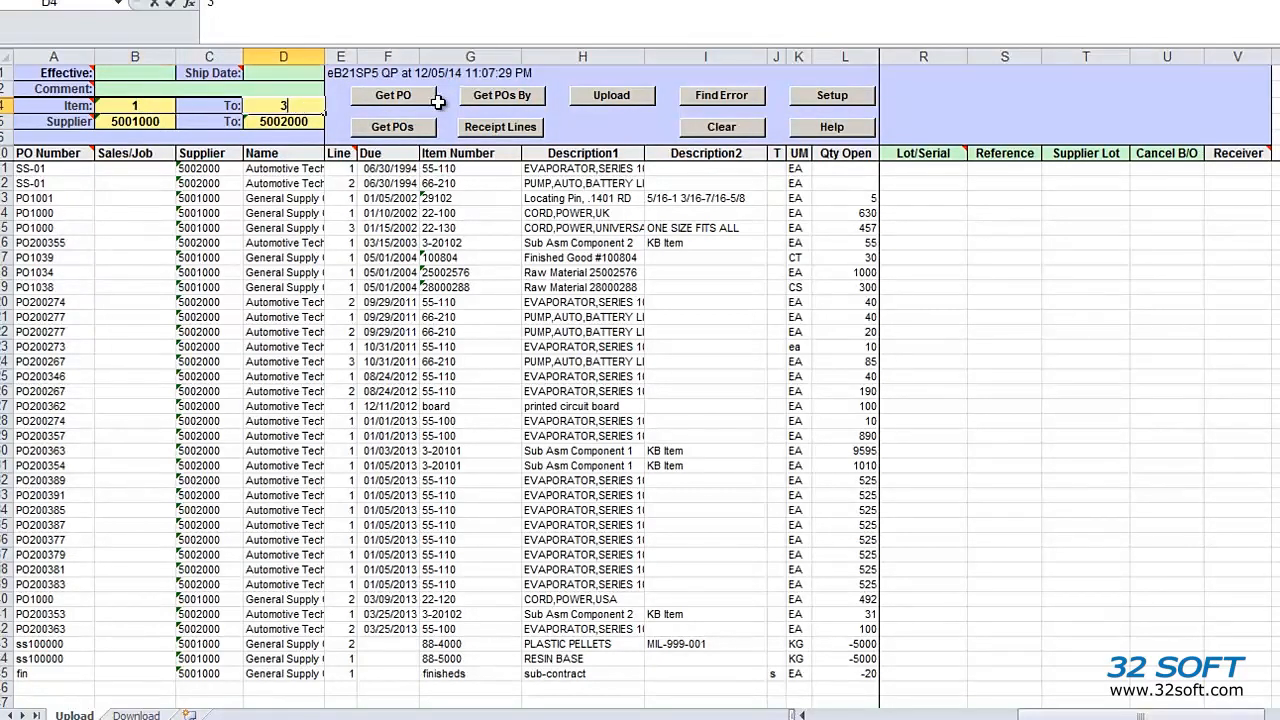
pyautogui.click(500, 100)
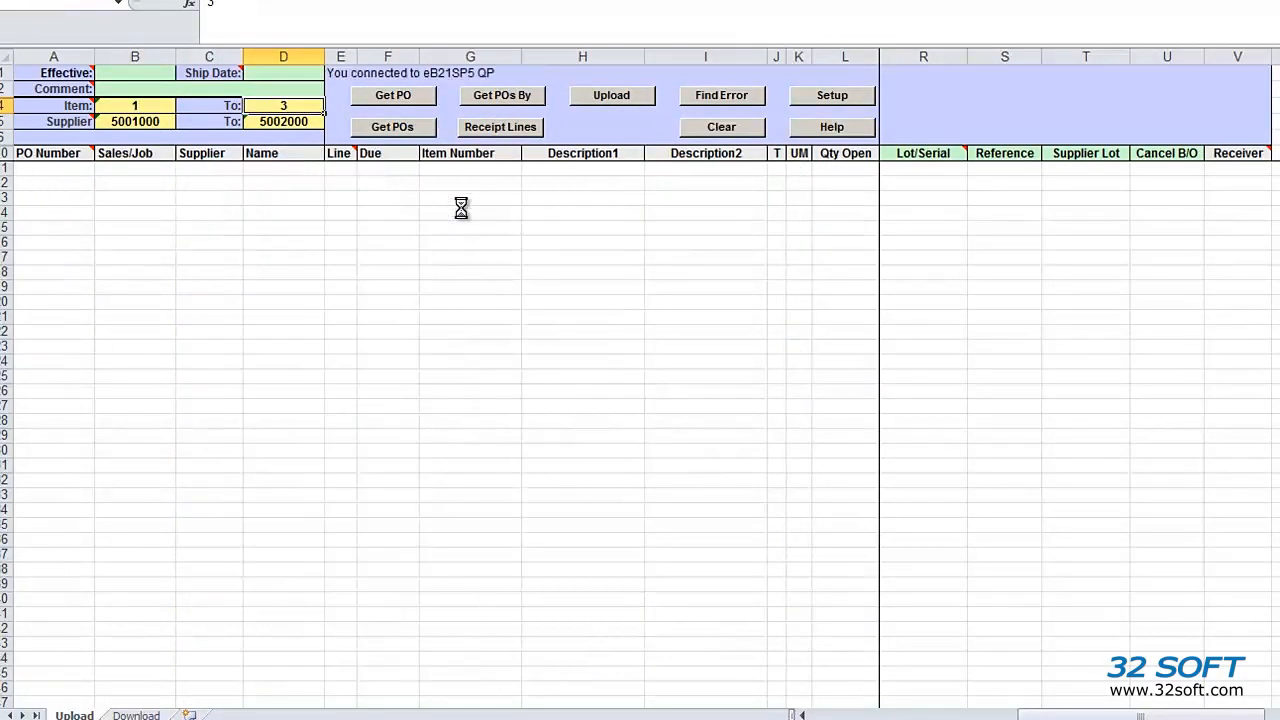
# Clear the sheet, list two purchase order numbers in the PO Number column and retrieve the open lines for both together
pyautogui.click(708, 131)
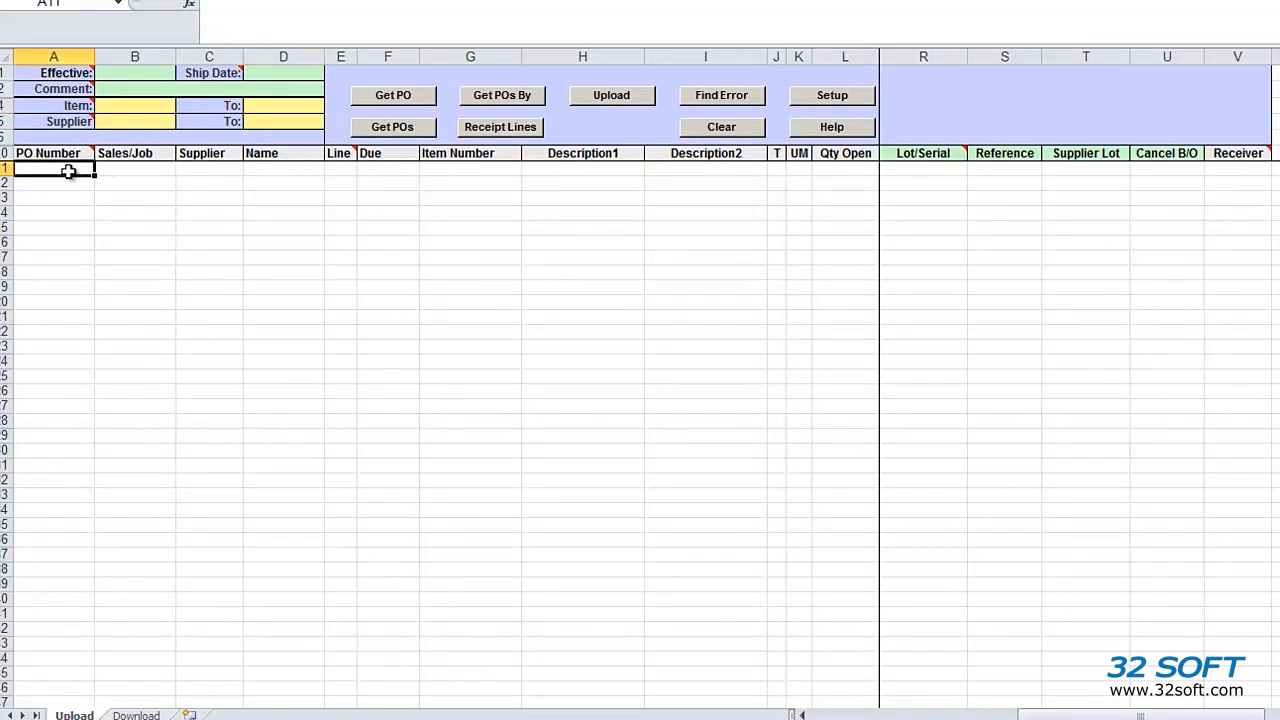
pyautogui.write('PO1000')
pyautogui.press('Return')
pyautogui.write('PO1001')
pyautogui.press('Return')
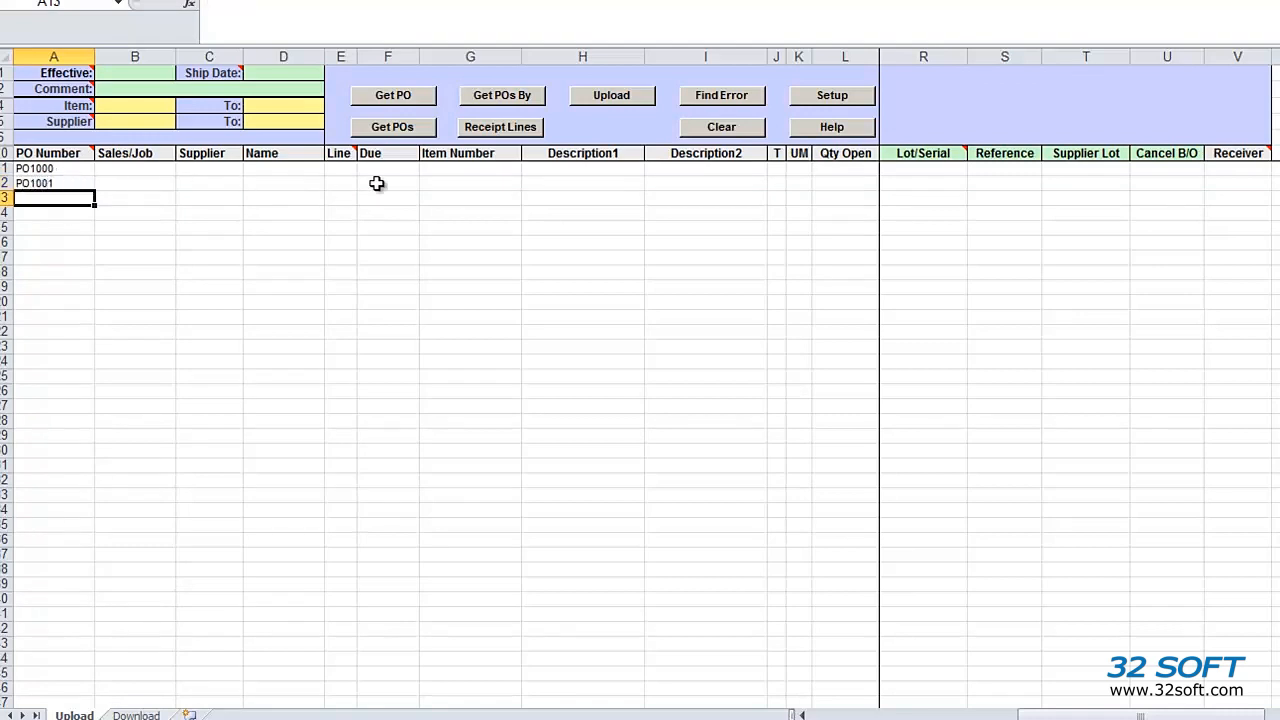
pyautogui.click(412, 134)
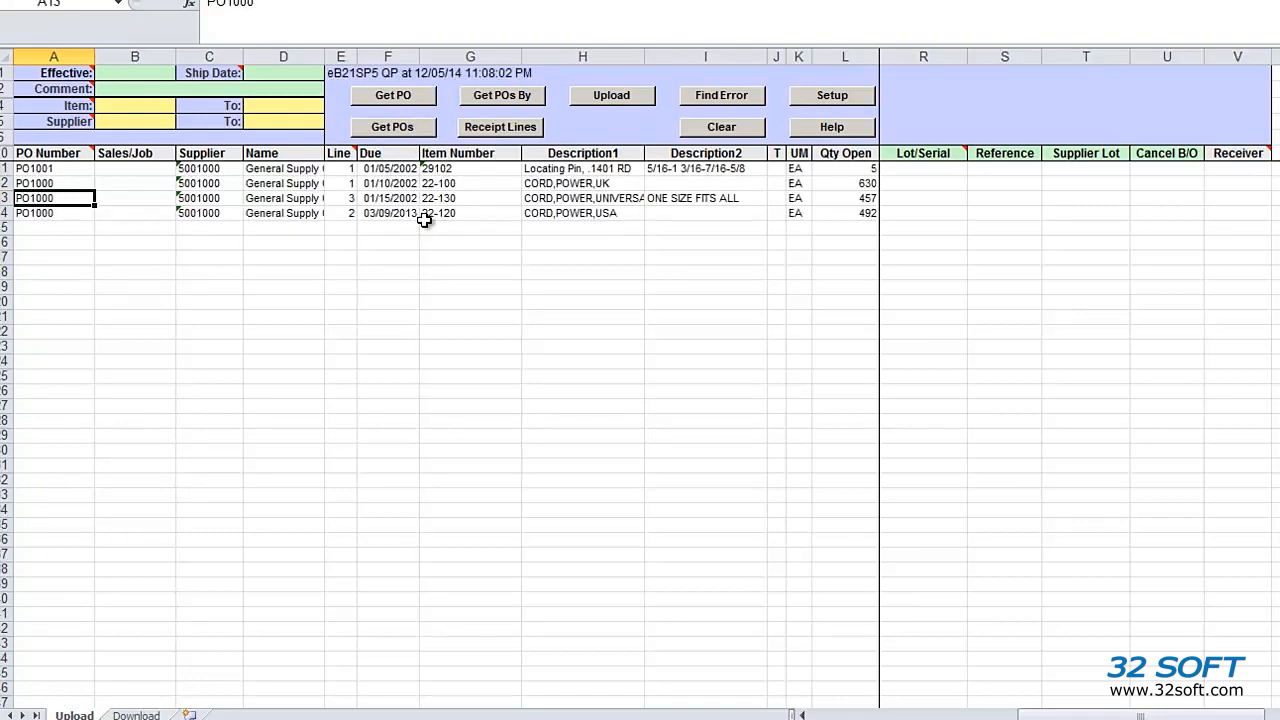
# Clear the sheet, enter one purchase order number in the first data row and retrieve only that order
pyautogui.click(721, 130)
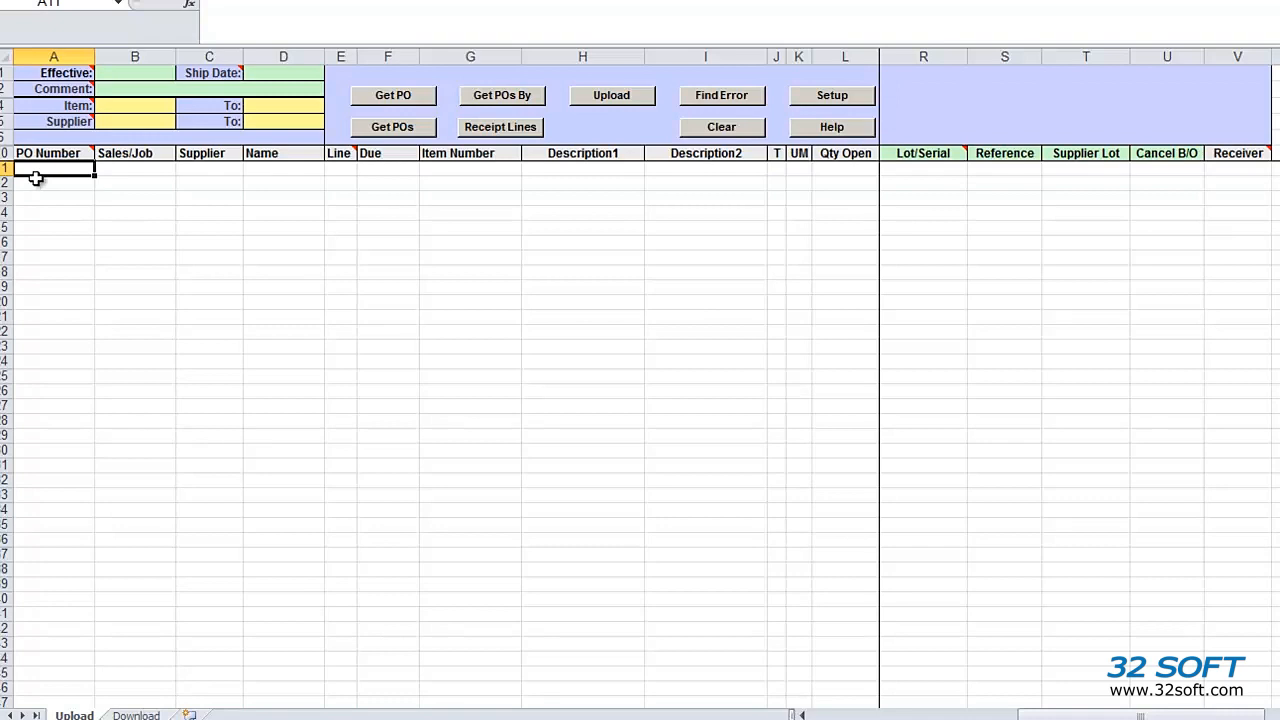
pyautogui.write('PO001')
pyautogui.press('Return')
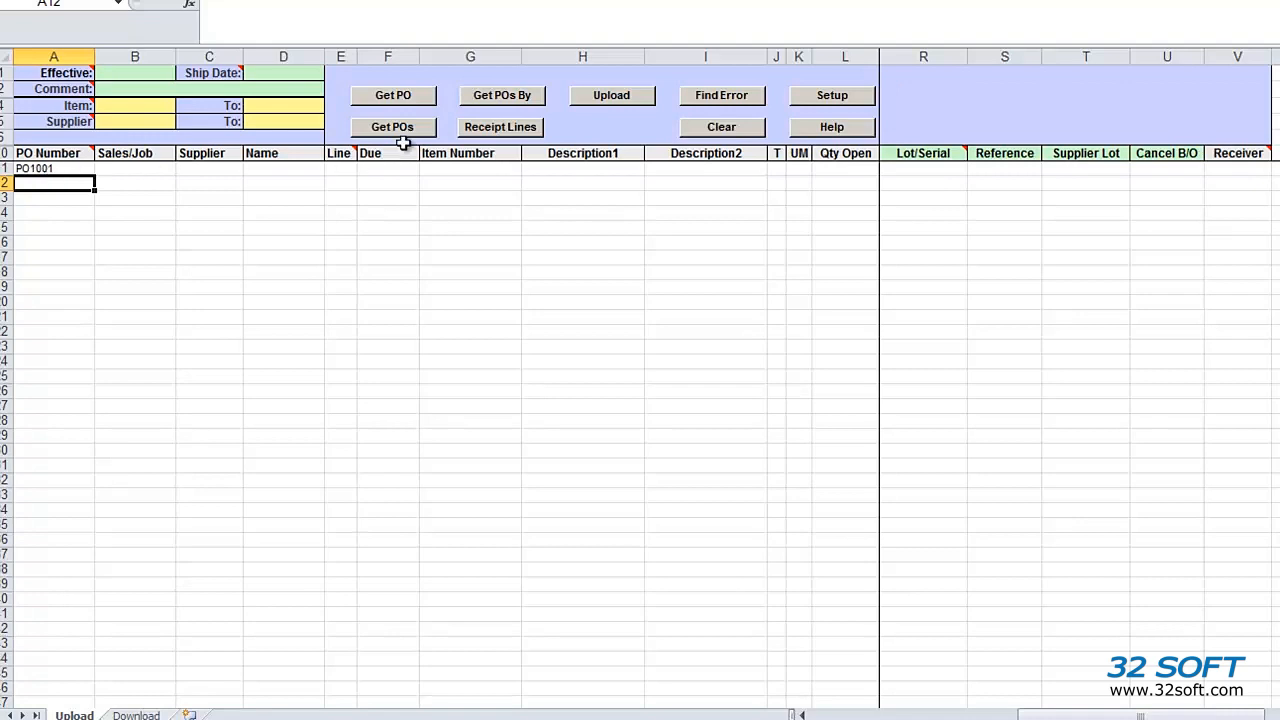
pyautogui.click(425, 99)
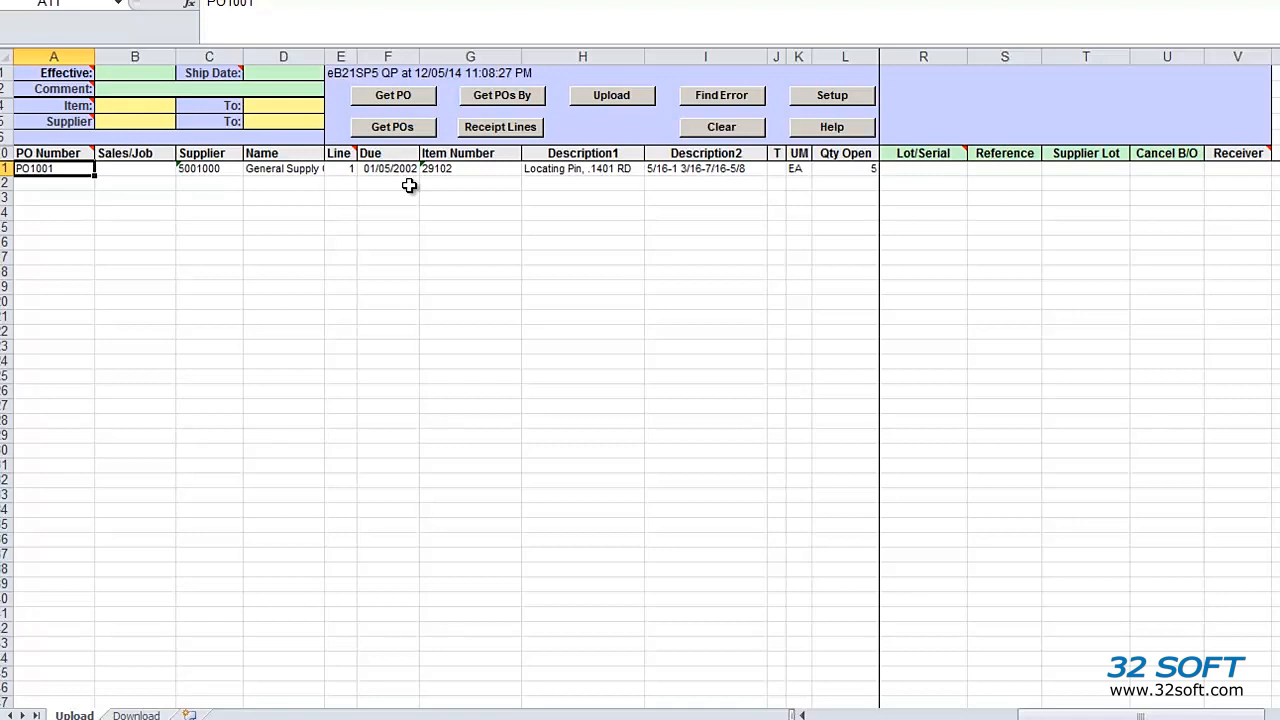
# Enter a second purchase order number in the row below the loaded line and retrieve its open lines there
pyautogui.click(47, 186)
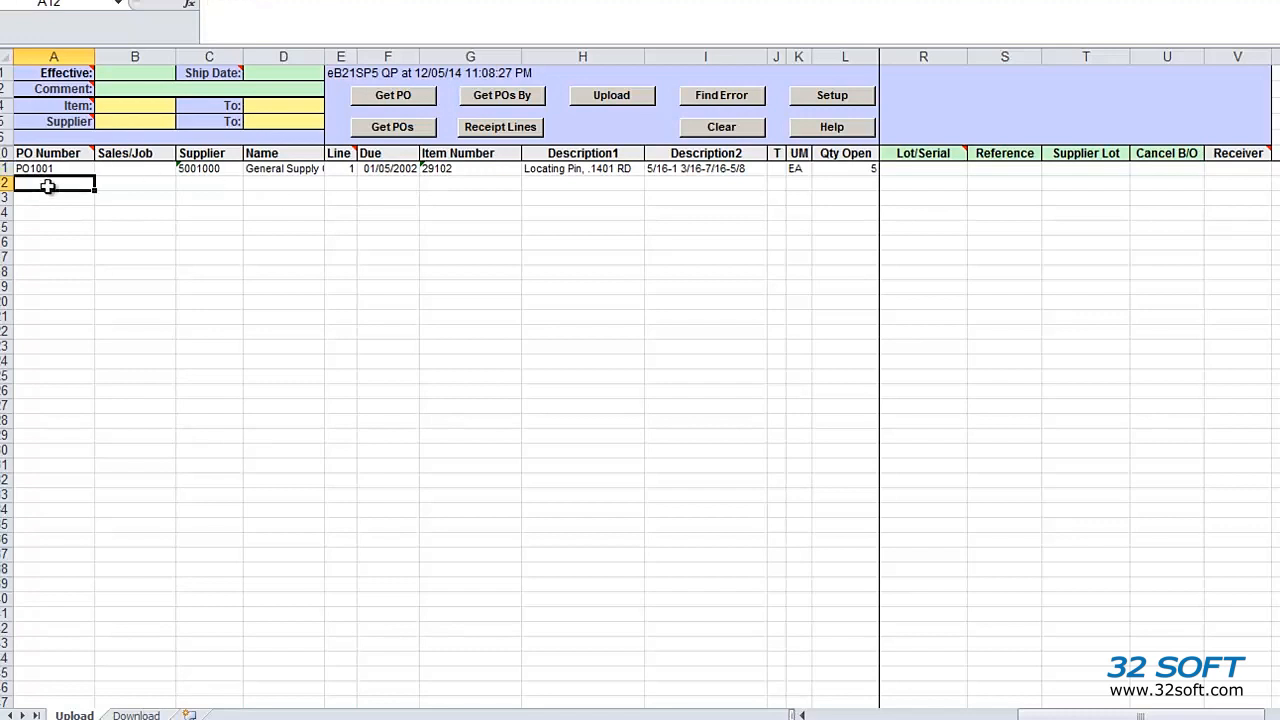
pyautogui.write('PO1002')
pyautogui.press('Return')
pyautogui.click(408, 90)
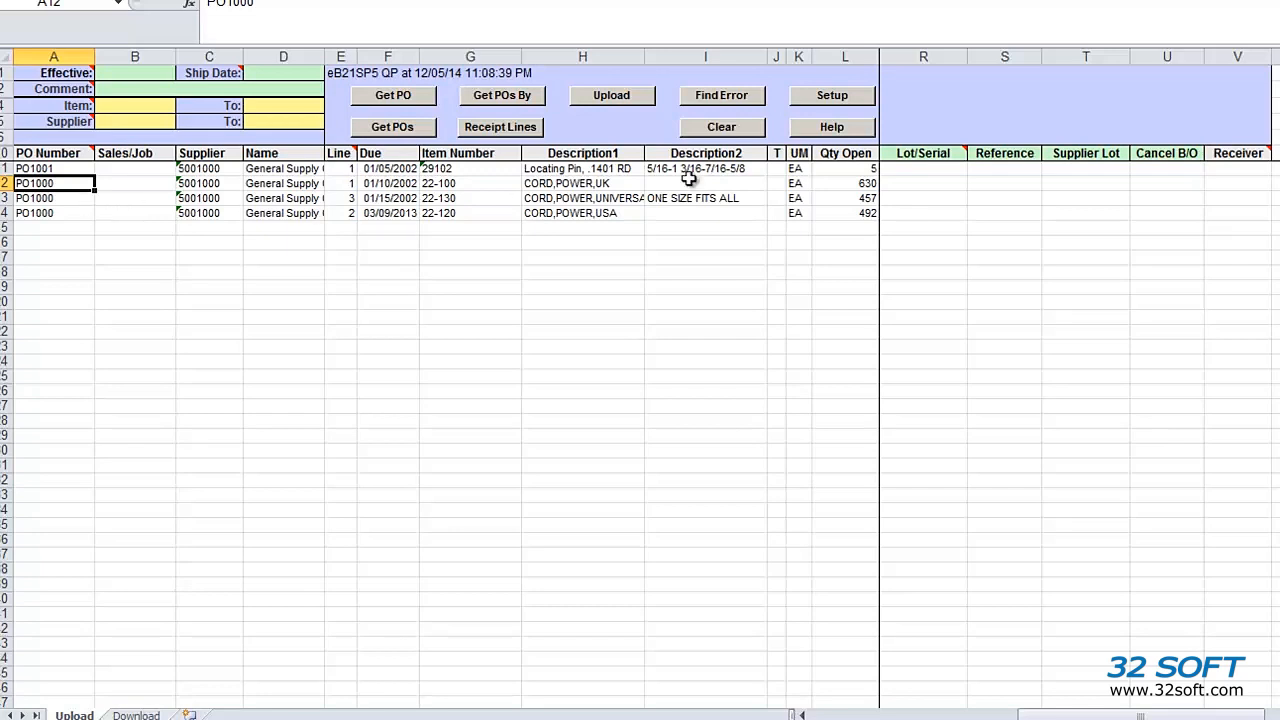
# Enter quantity 10 with packing slip p1 for item 22-100 and quantity 20 with packing slip p2 for item 22-130
pyautogui.moveTo(955, 160)
pyautogui.moveTo(1140, 716); pyautogui.dragTo(933, 716)
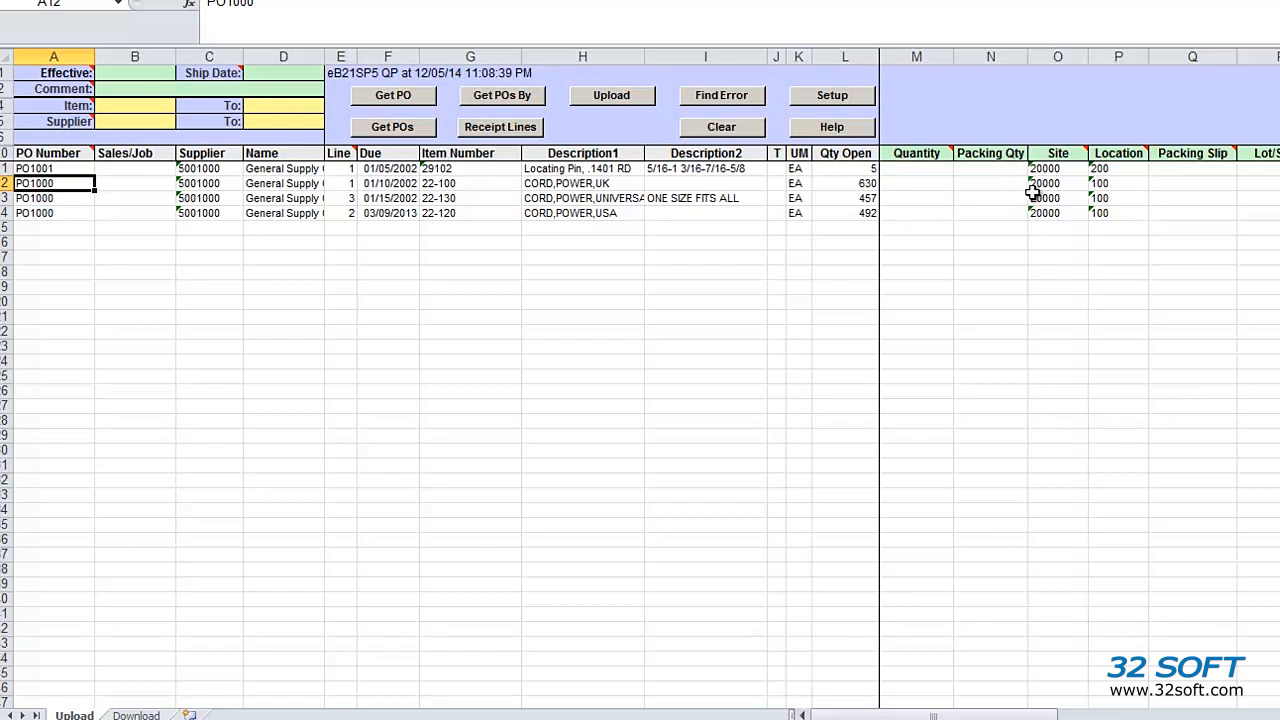
pyautogui.click(926, 170)
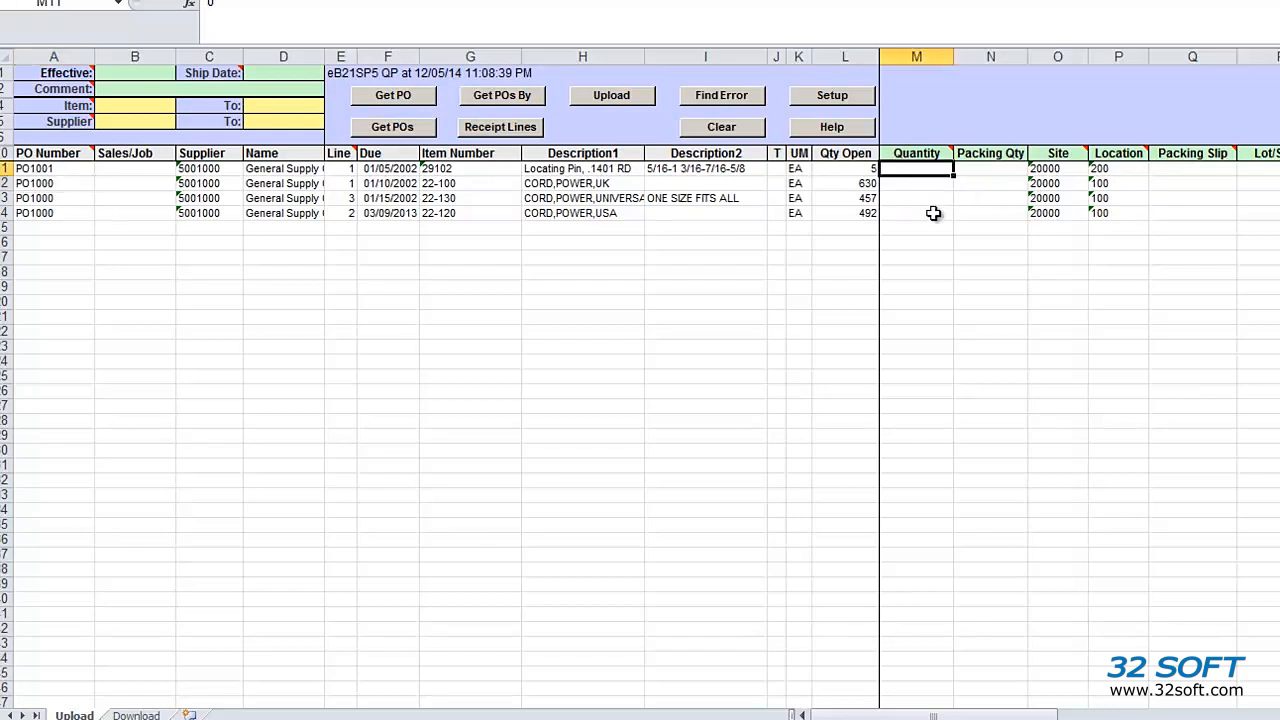
pyautogui.press('Down')
pyautogui.write('10')
pyautogui.press('Return')
pyautogui.write('20')
pyautogui.press('Return')
pyautogui.press('Up')
pyautogui.write('p2')
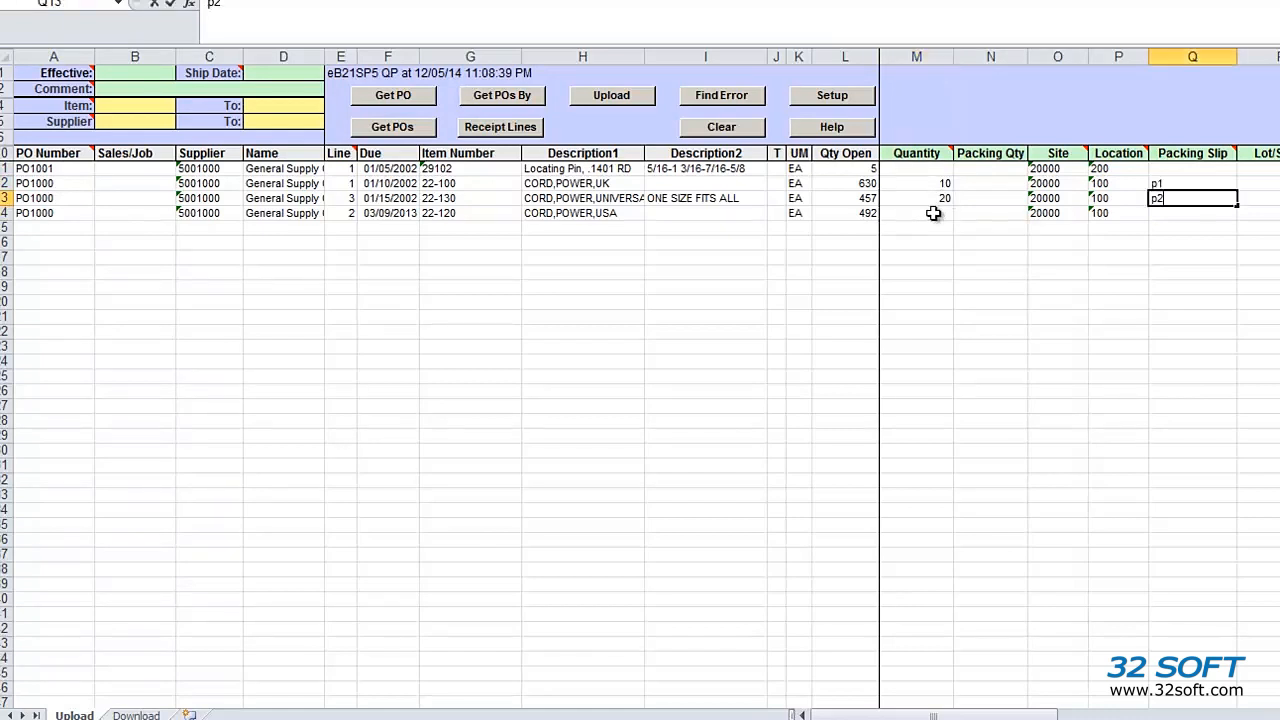
# Enter lot/serial l1 for item 22-100 and l2 for item 22-130
pyautogui.press('Right')
pyautogui.press('Up')
pyautogui.write('l1')
pyautogui.press('Return')
pyautogui.write('l2')
pyautogui.press('Return')
# Split the item 22-100 line into 3 receipt lines
pyautogui.press('Up')
pyautogui.press('Left')
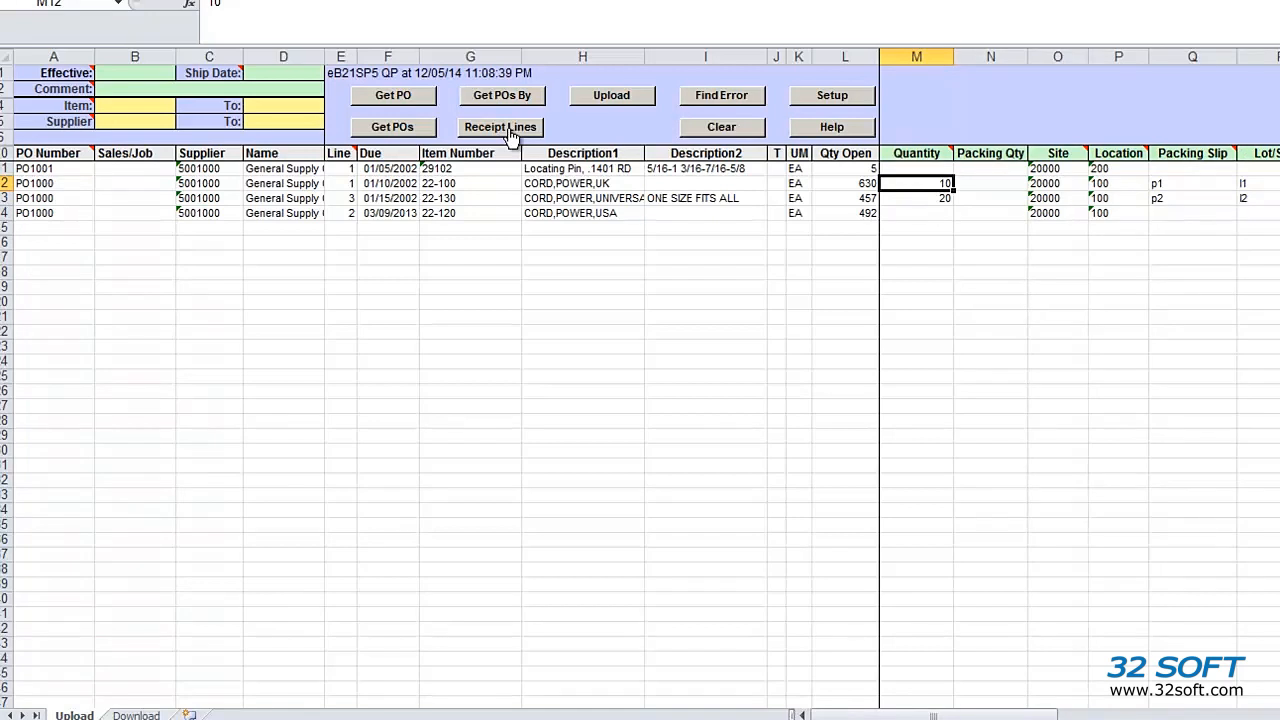
pyautogui.click(510, 130)
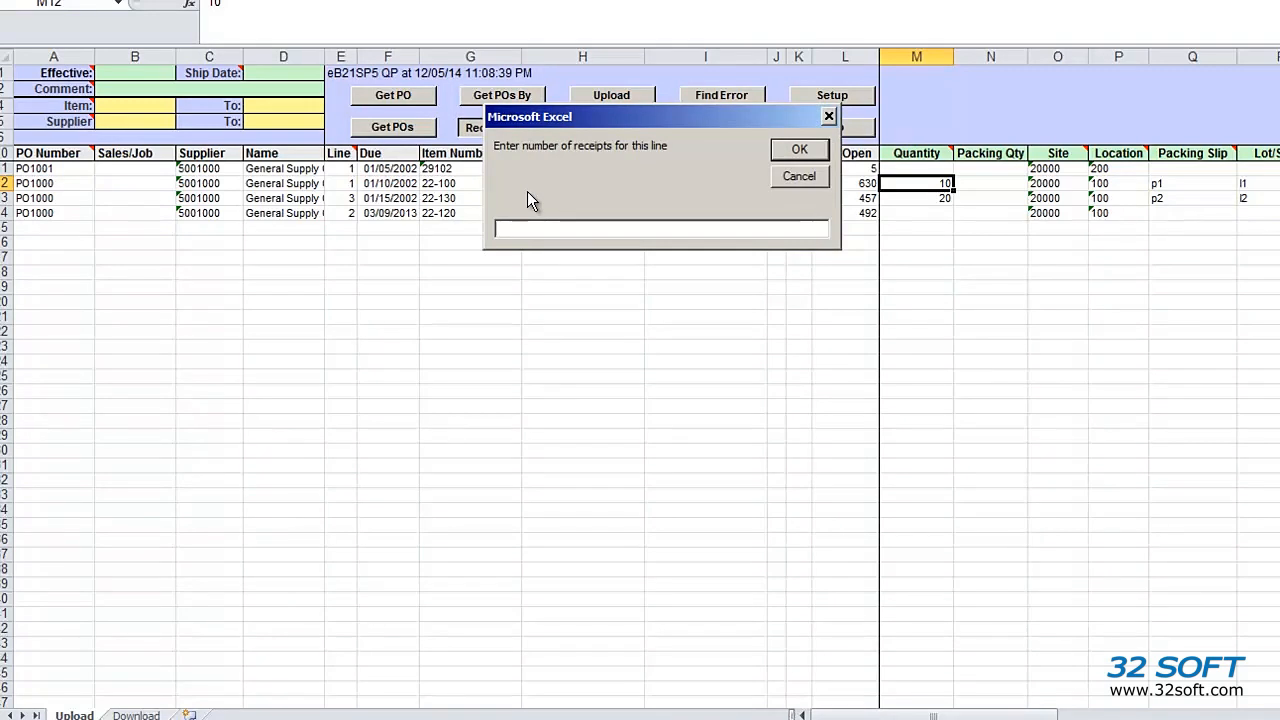
pyautogui.write('3')
pyautogui.click(797, 150)
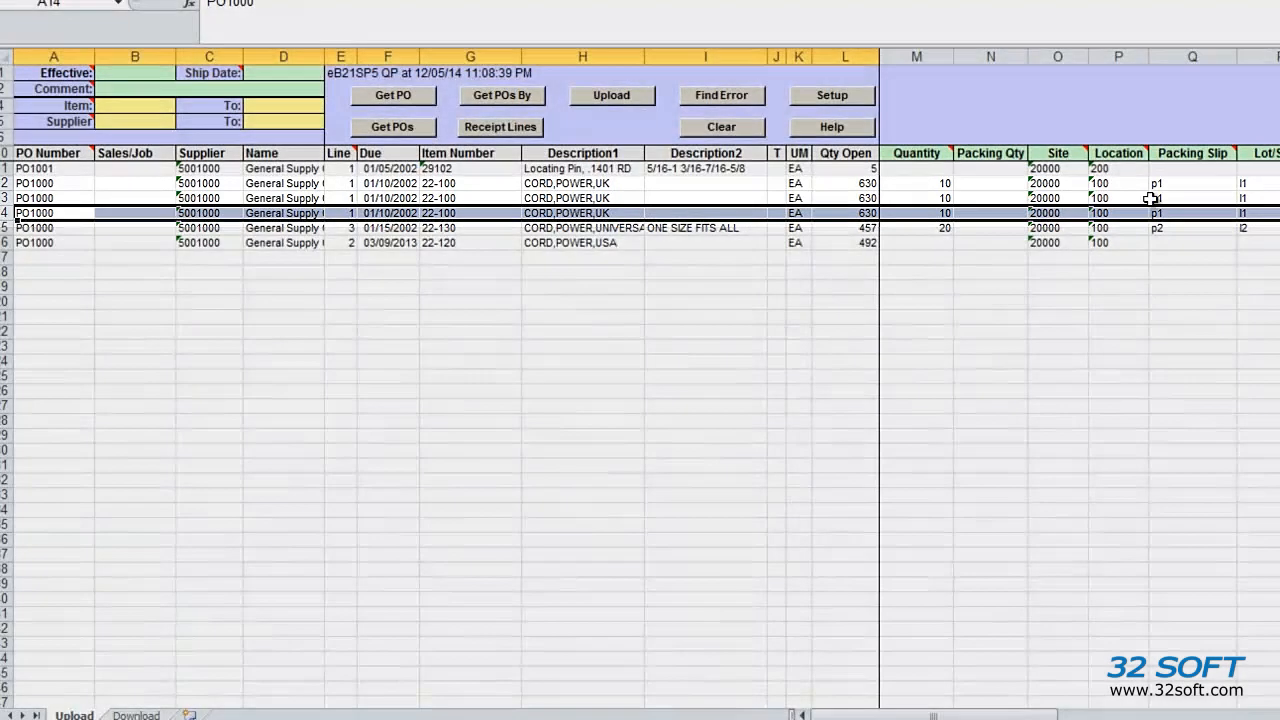
# Set the quantity of the second 22-100 receipt line to 20 and of the third to 30
pyautogui.click(1160, 198)
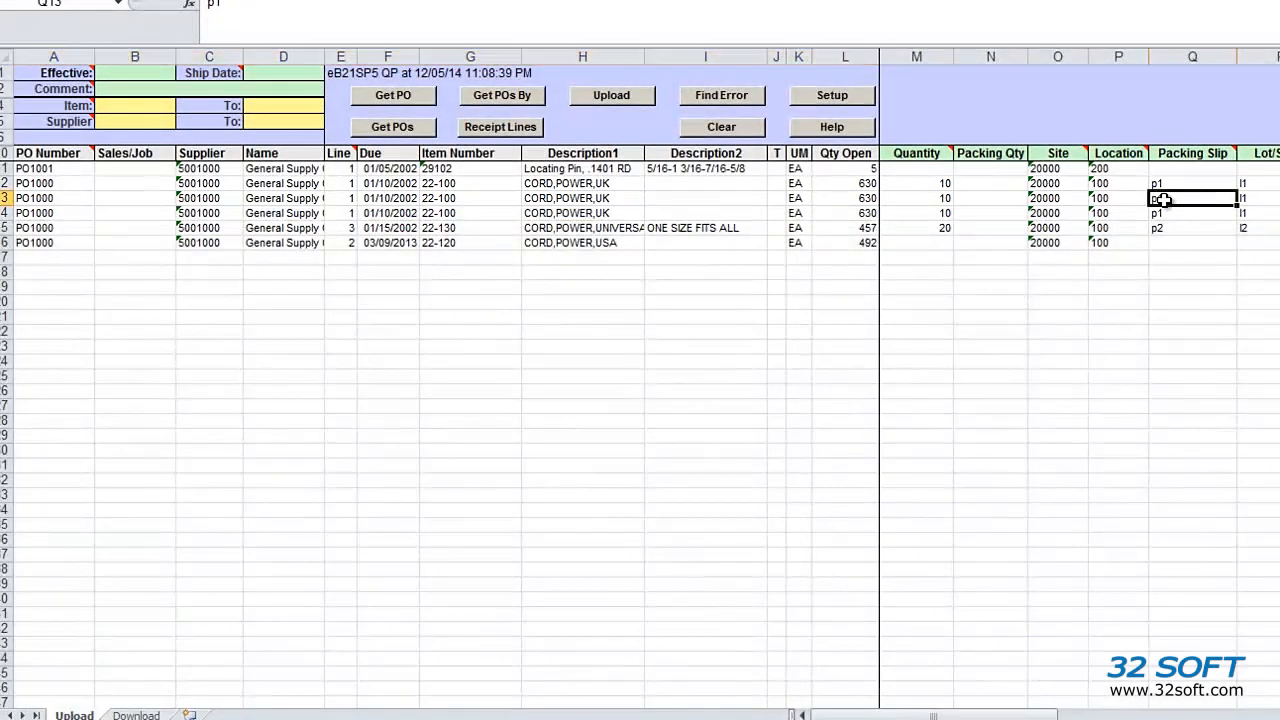
pyautogui.press('Left')
pyautogui.press('Left')
pyautogui.press('Left')
pyautogui.press('Left')
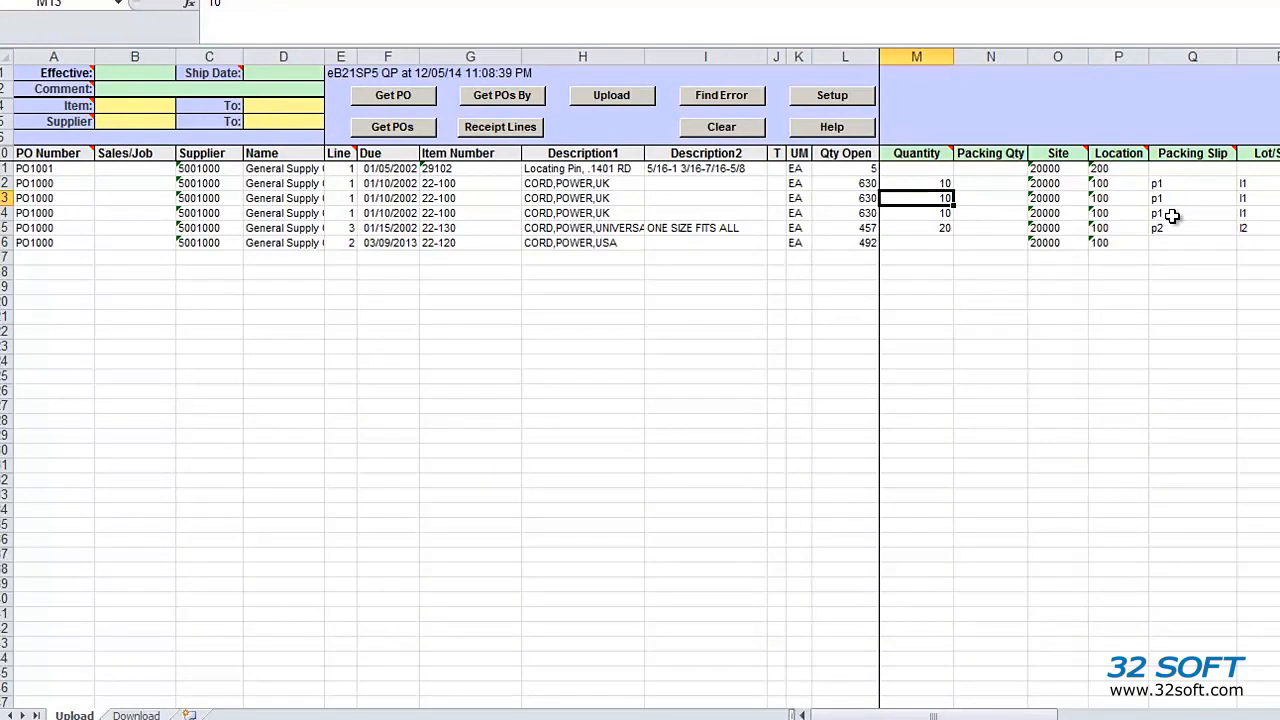
pyautogui.press('Down')
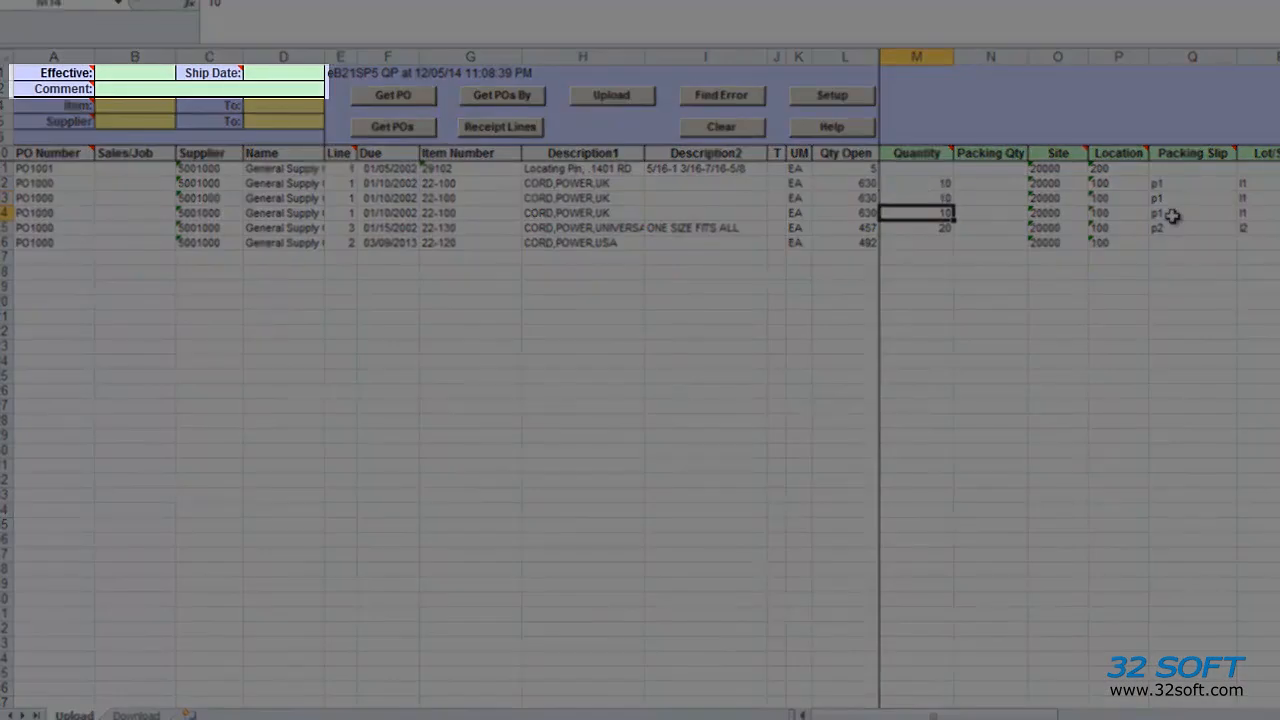
pyautogui.write('30')
# Change the packing slip of the third 22-100 receipt line to p2
pyautogui.press('Right')
pyautogui.press('Right')
pyautogui.press('Right')
pyautogui.press('Right')
pyautogui.write('p2')
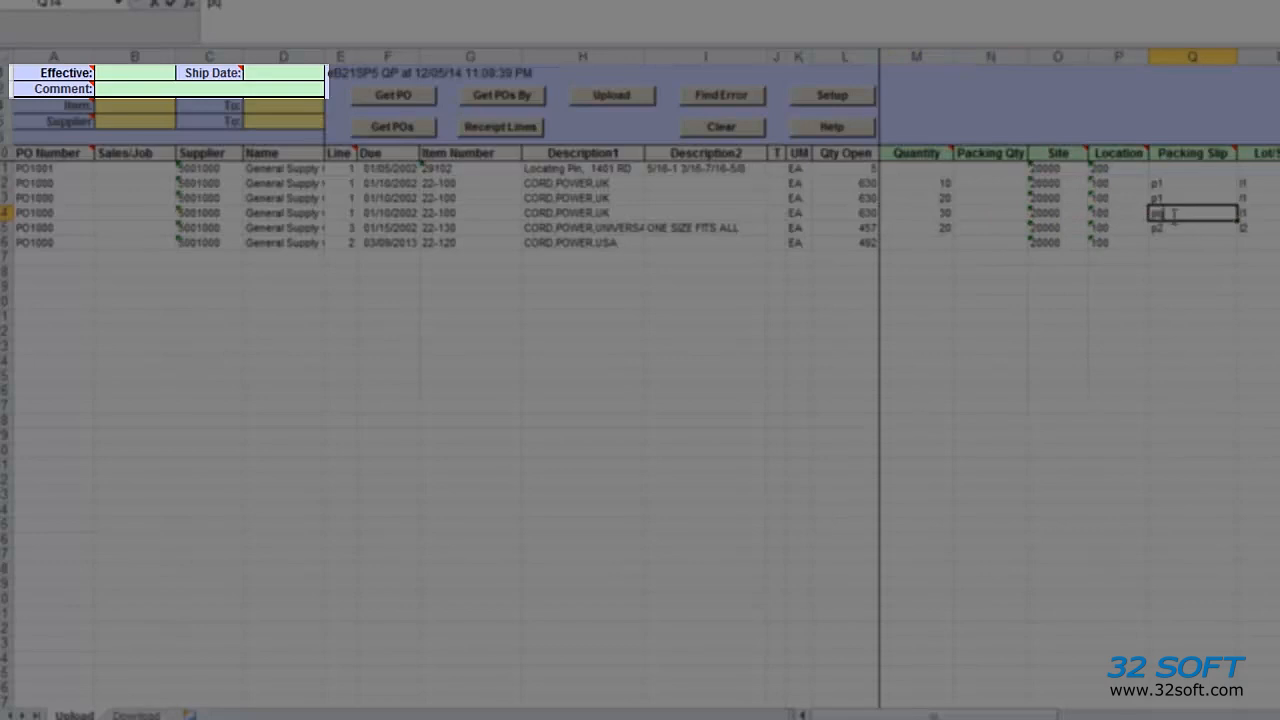
# Set the lot/serial values to l2 and l3 for the second and third 22-100 lines and l4 for item 22-130
pyautogui.press('Right')
pyautogui.press('Up')
pyautogui.write('l2')
pyautogui.press('Down')
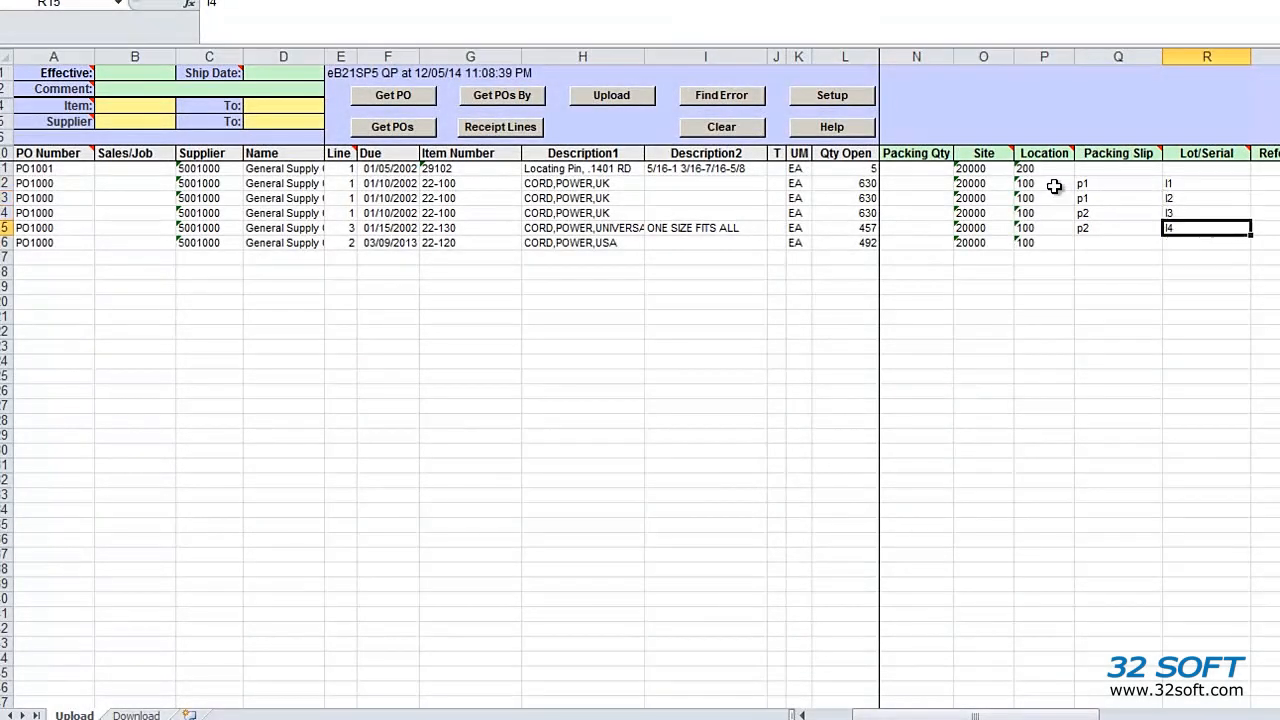
# Change the location of the first 22-100 receipt line to 100a and of the 22-130 line to 100b
pyautogui.doubleClick(1050, 185)
pyautogui.write('a')
pyautogui.press('Return')
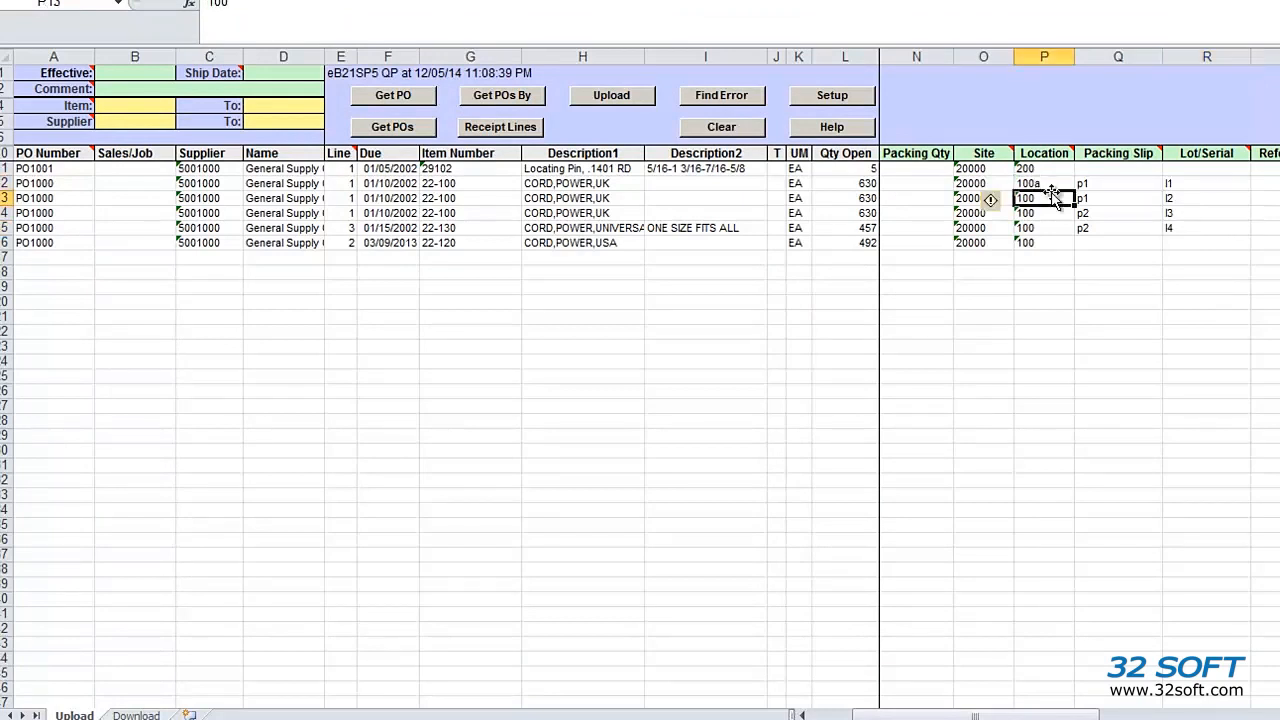
pyautogui.press('Down')
pyautogui.press('Down')
pyautogui.write('100b')
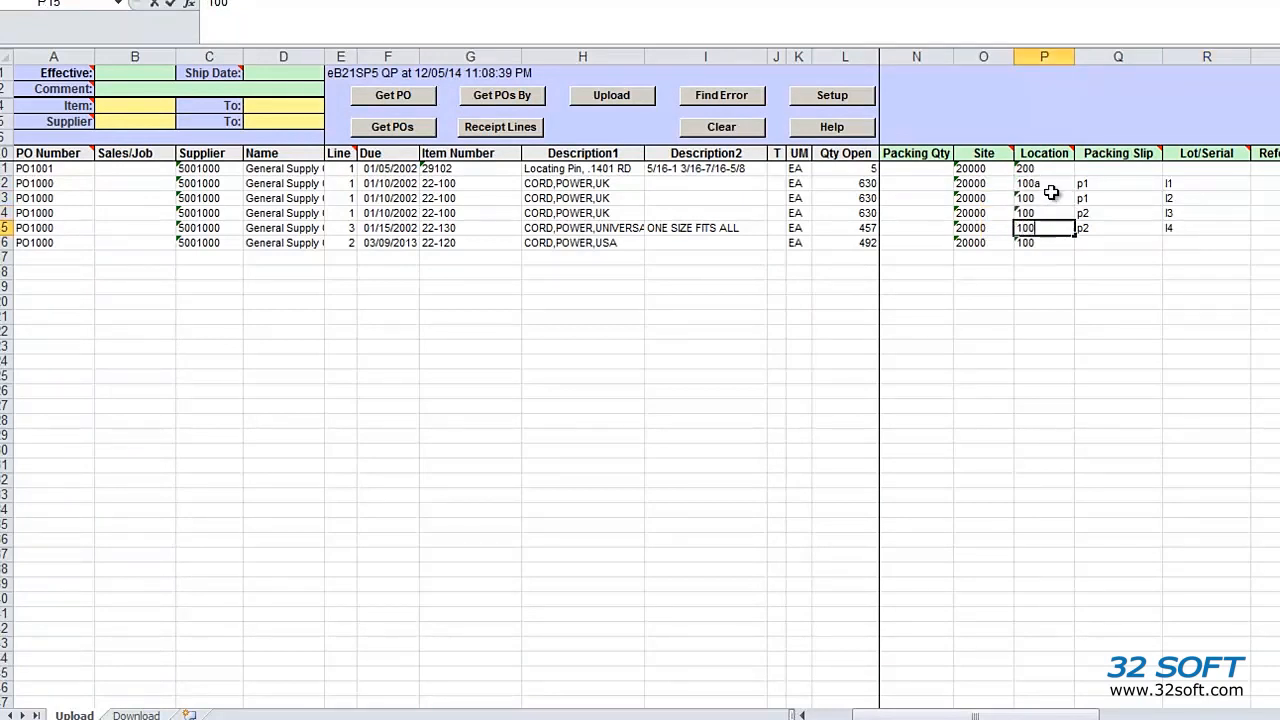
pyautogui.press('Return')
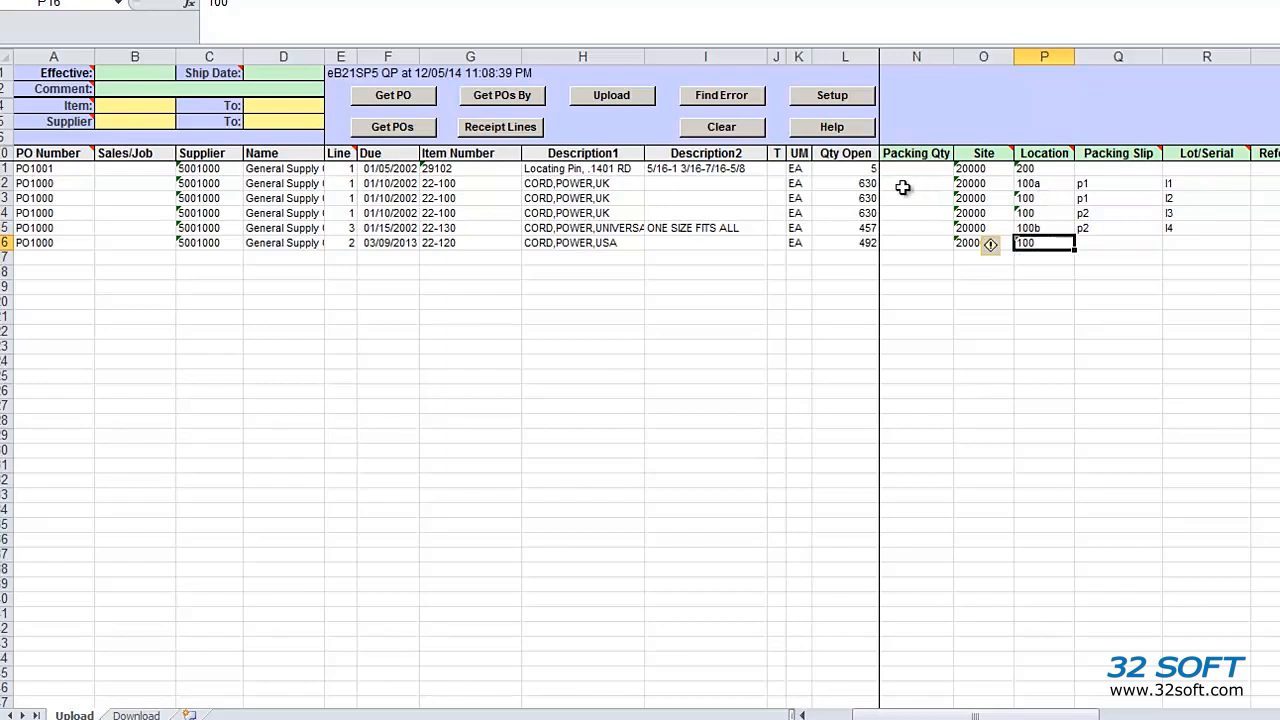
# Try to upload the receipt lines, close the status report and find the first cell with an error
pyautogui.click(627, 105)
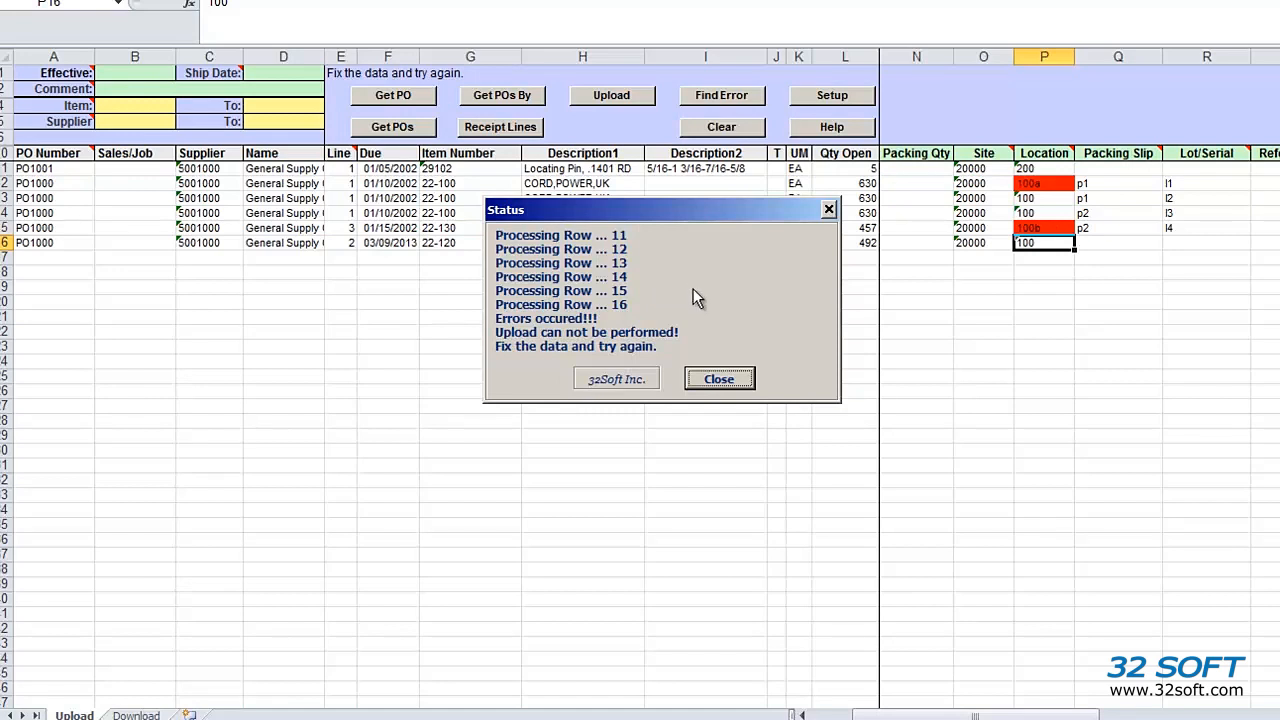
pyautogui.click(719, 381)
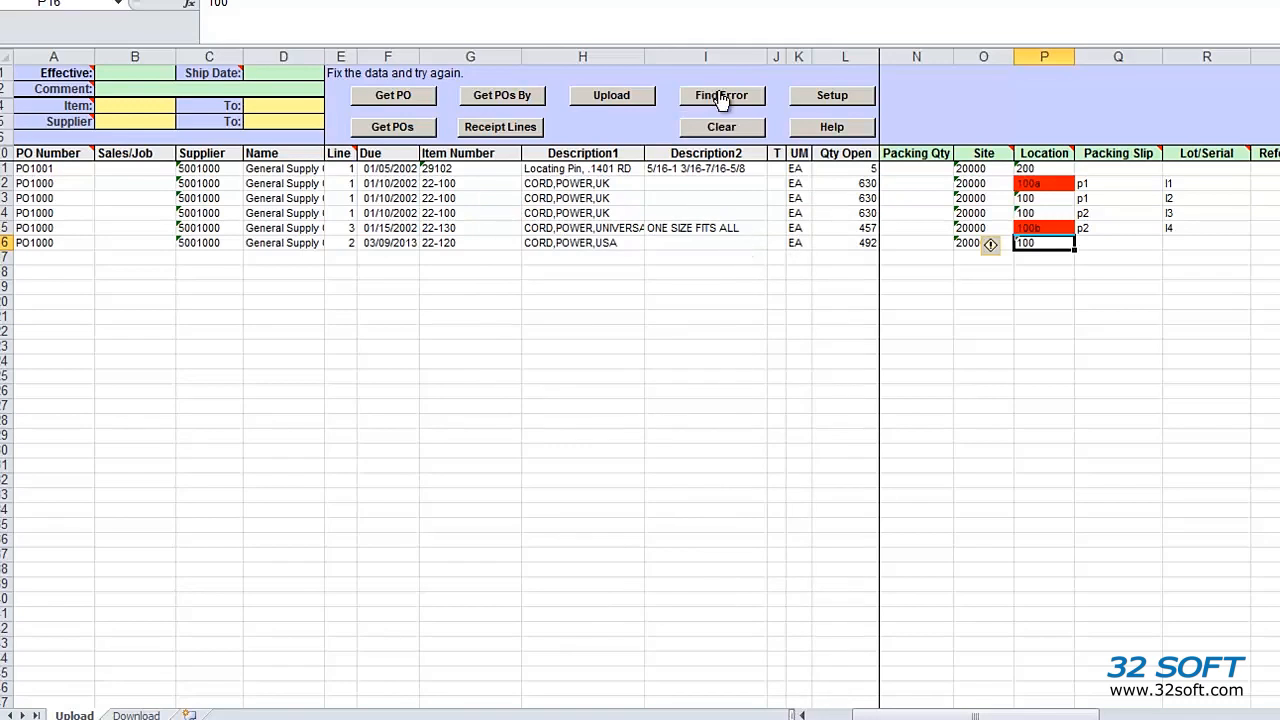
pyautogui.click(722, 97)
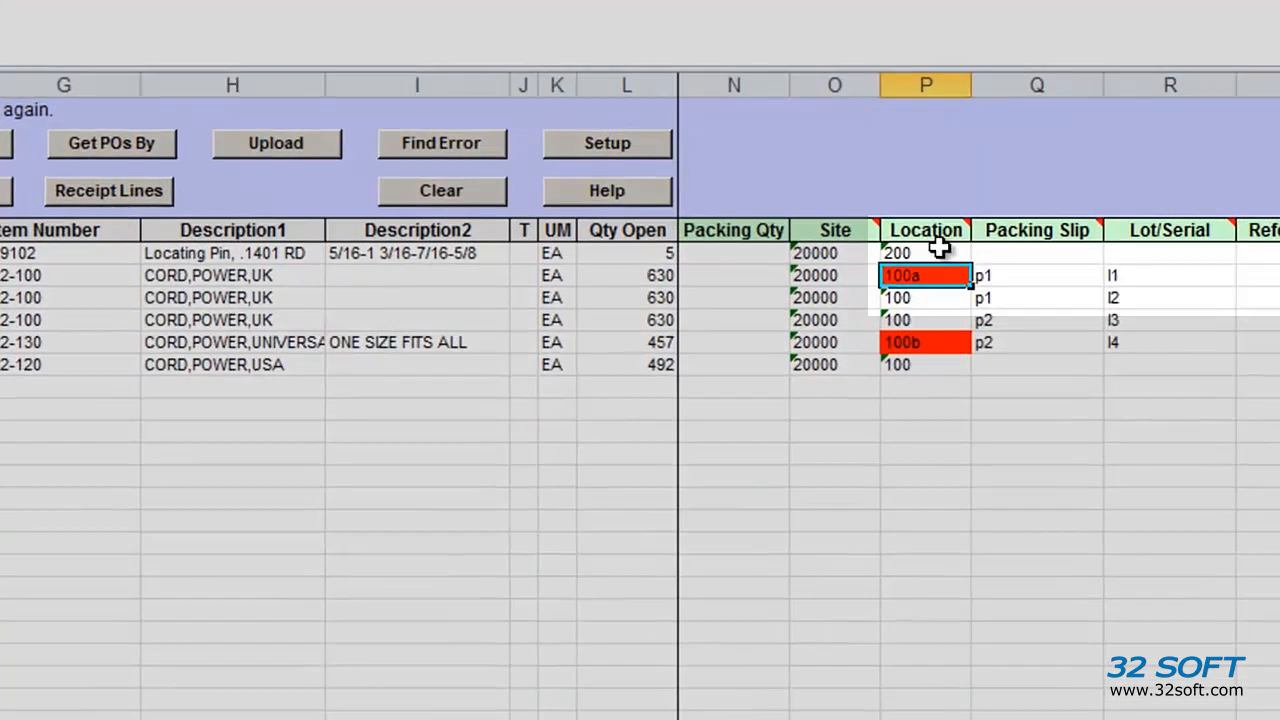
pyautogui.moveTo(1000, 222)
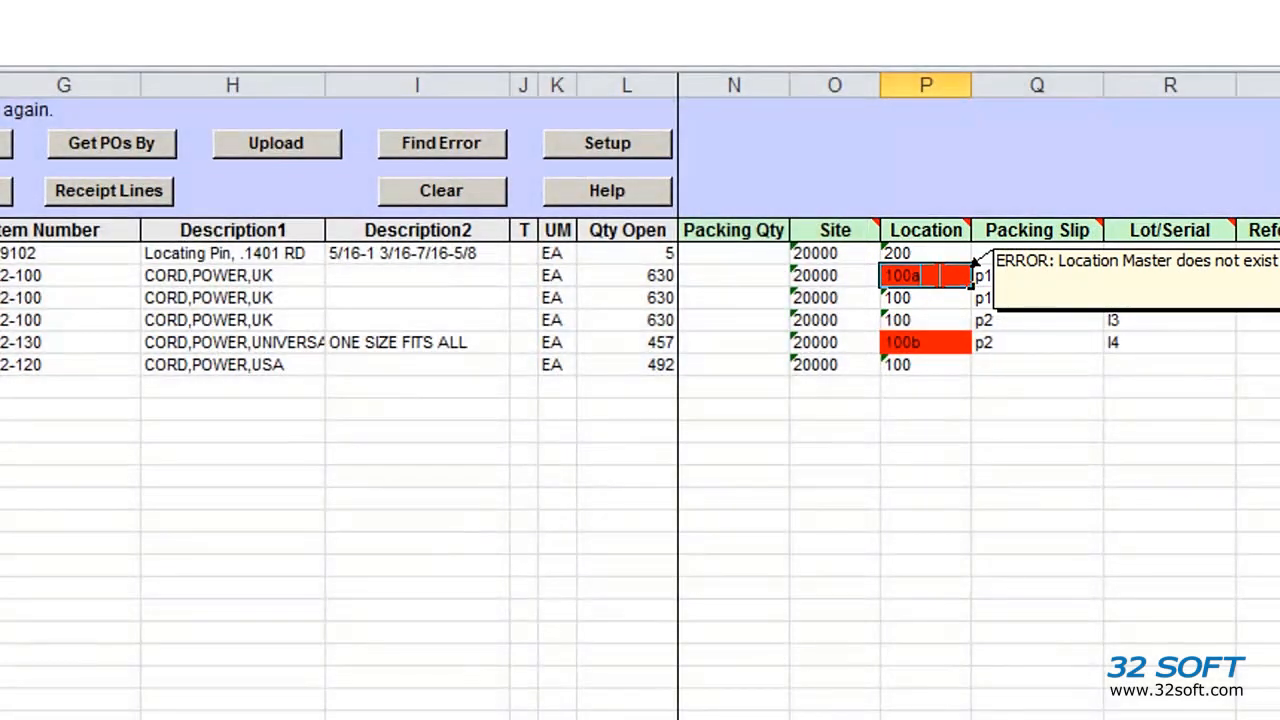
# Correct the two flagged locations, on the first 22-100 line and the 22-130 line, to 100 and check for remaining errors
pyautogui.press('BackSpace')
pyautogui.press('Return')
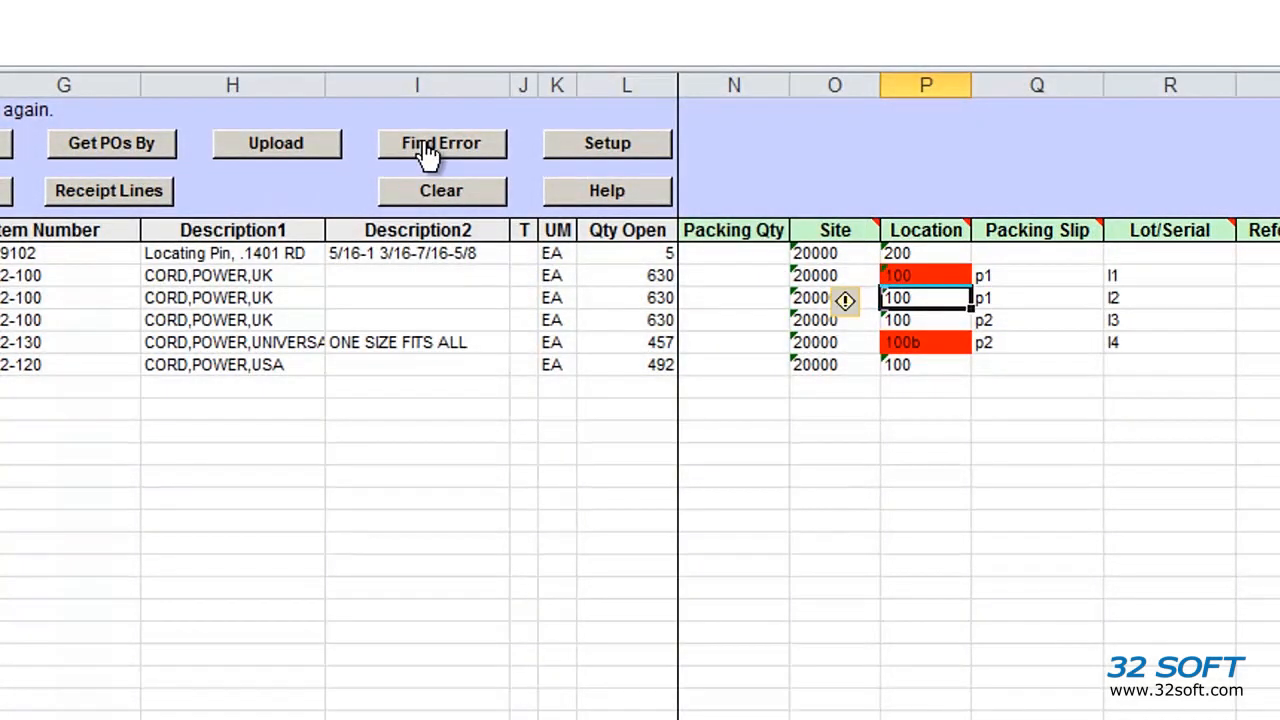
pyautogui.click(428, 155)
pyautogui.doubleClick(929, 343)
pyautogui.press('BackSpace')
pyautogui.press('Return')
pyautogui.click(434, 150)
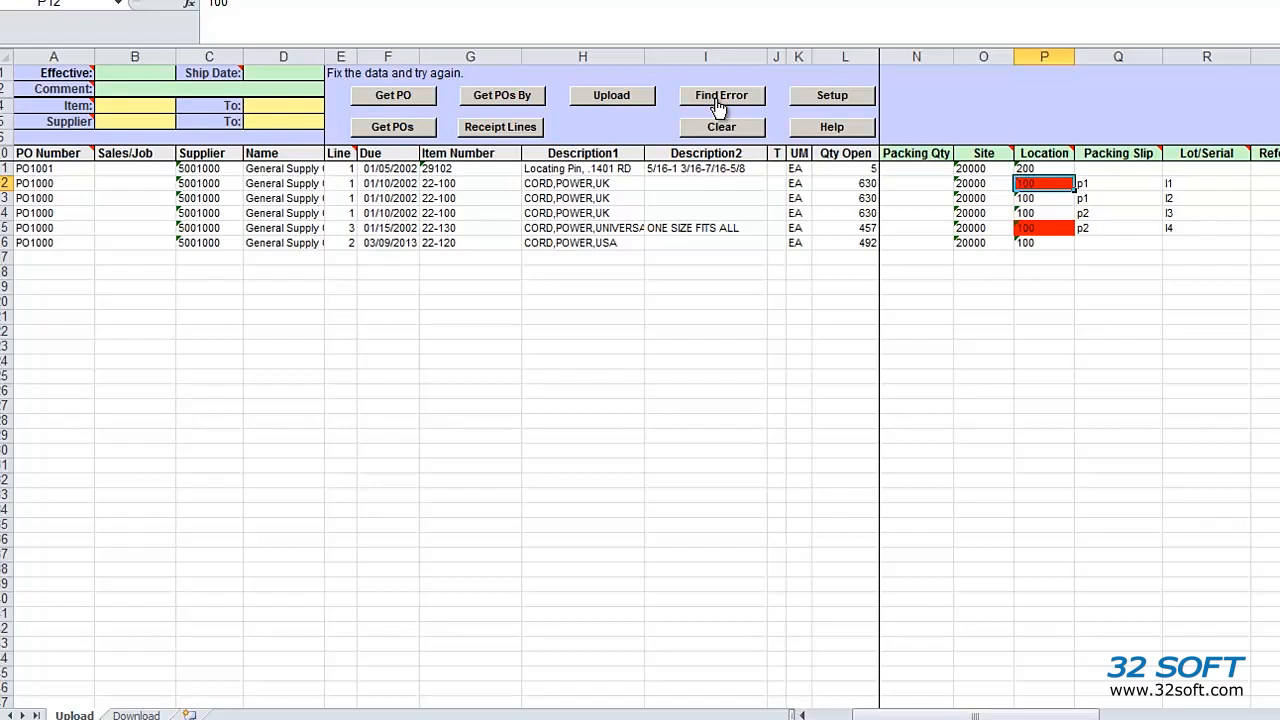
# Upload the corrected receipt lines, close the status report and show the Receiver column
pyautogui.click(636, 97)
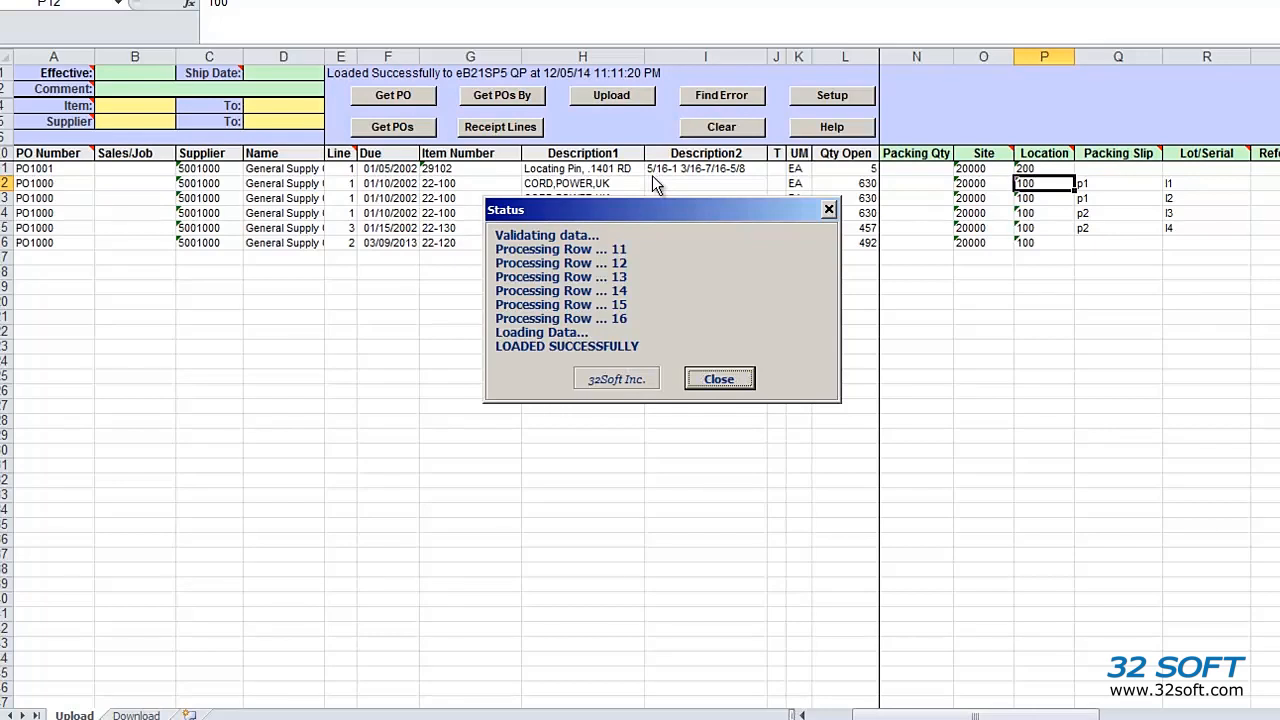
pyautogui.click(740, 379)
pyautogui.moveTo(973, 716); pyautogui.dragTo(1050, 716)
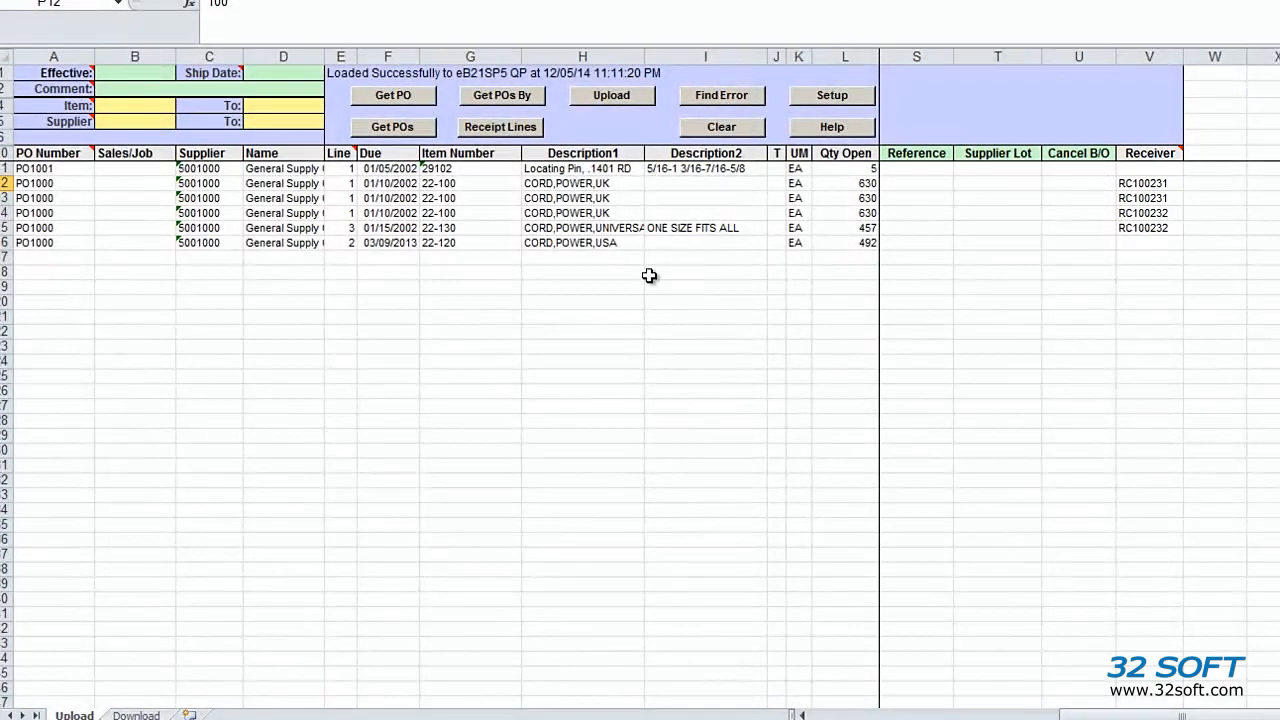
# Copy receiver number RC100231 from the first 22-100 line on the Upload sheet into Receiver From on the Download sheet
pyautogui.click(136, 714)
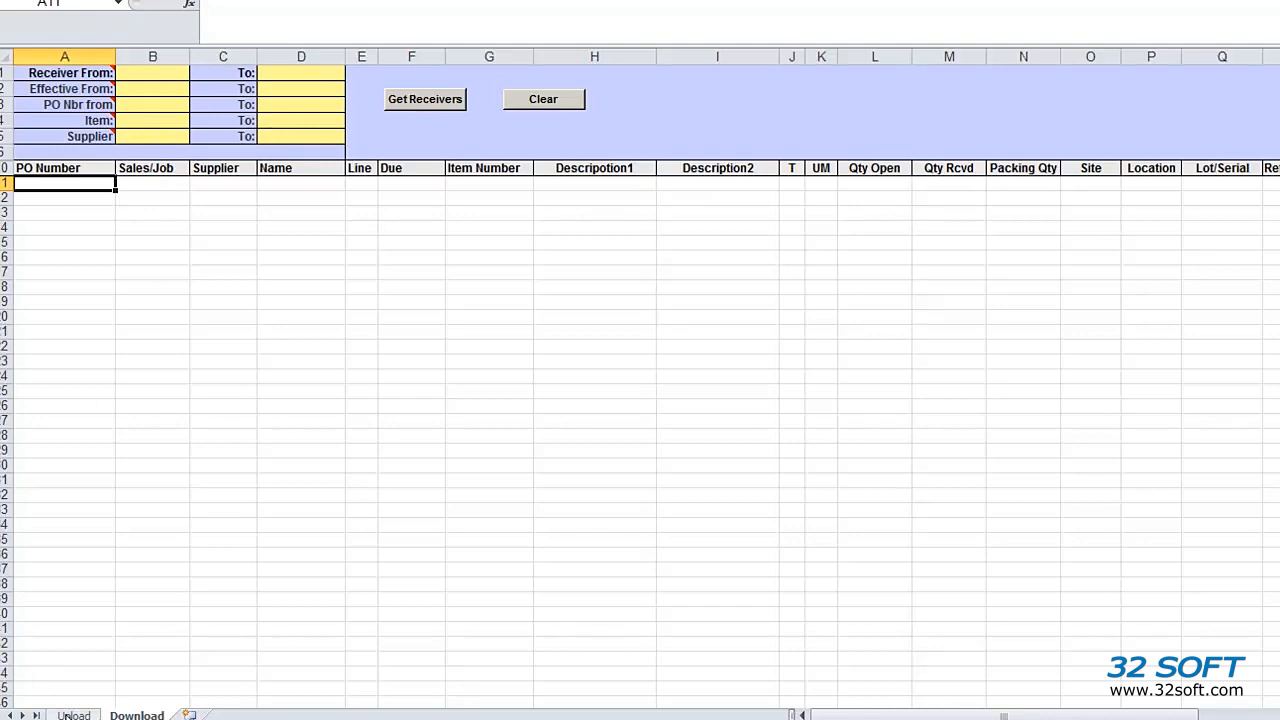
pyautogui.click(68, 714)
pyautogui.click(1141, 183)
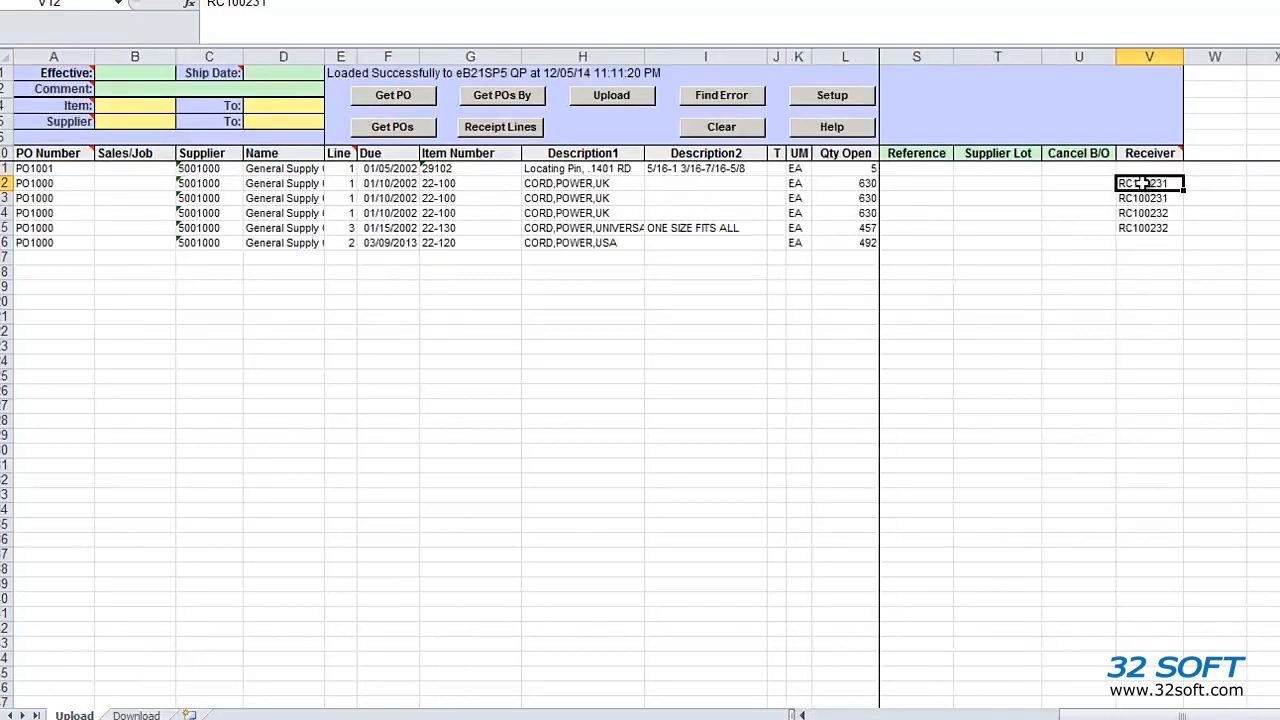
pyautogui.doubleClick(284, 6)
pyautogui.hotkey('ctrl', 'c')
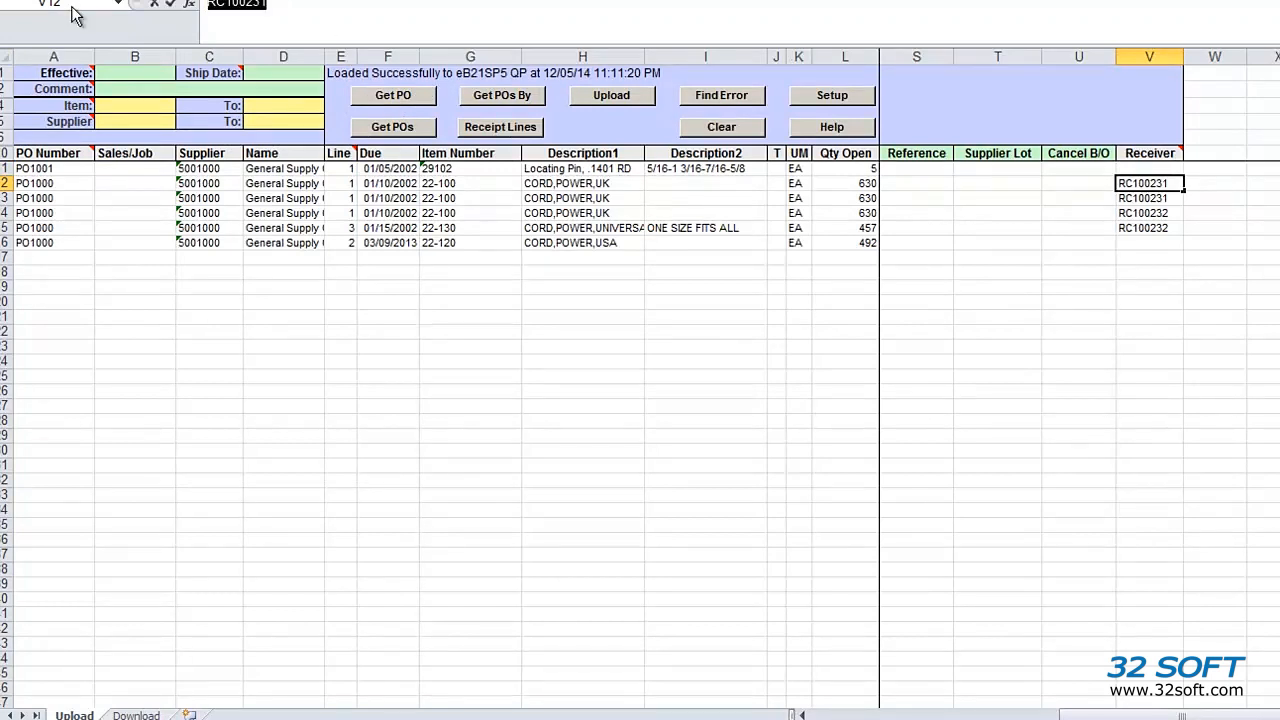
pyautogui.click(118, 716)
pyautogui.doubleClick(144, 77)
pyautogui.hotkey('ctrl', 'v')
pyautogui.press('Return')
# Set the end of the receiver range on the Download sheet to RC100232
pyautogui.press('Up')
pyautogui.press('Right')
pyautogui.press('Right')
pyautogui.hotkey('ctrl', 'v')
pyautogui.click(305, 6)
pyautogui.press('BackSpace')
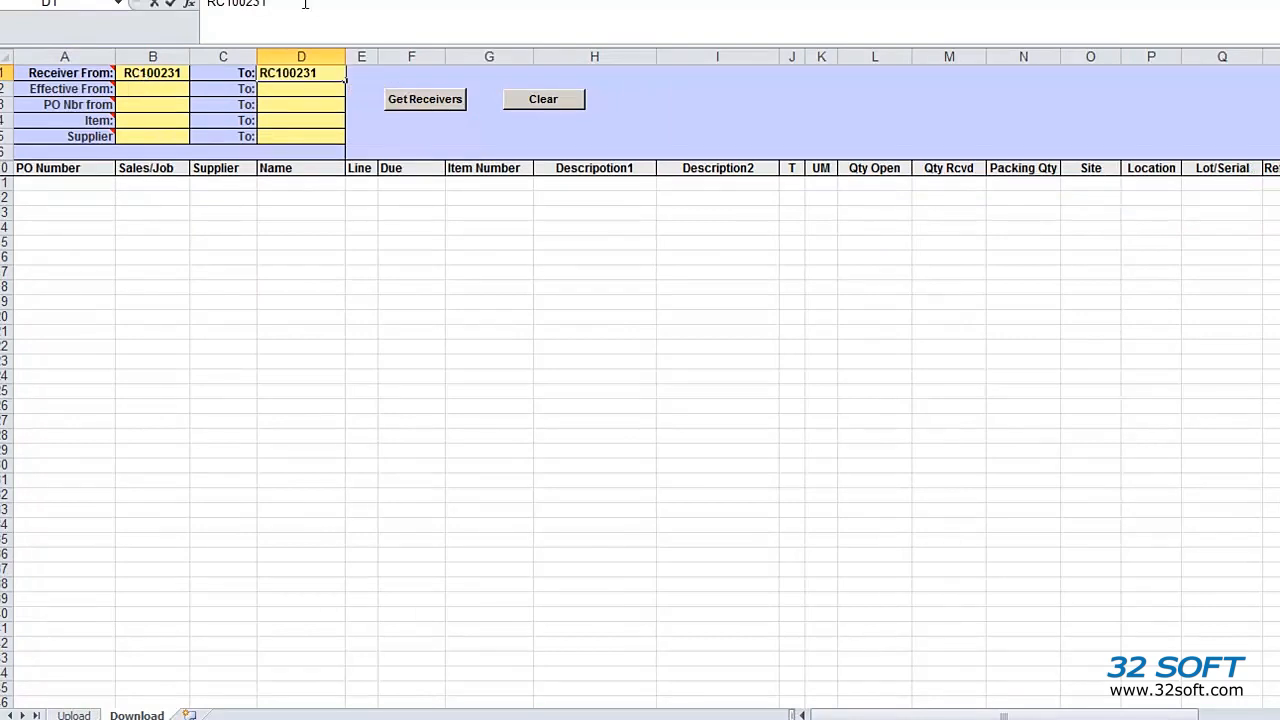
pyautogui.write('2')
pyautogui.press('Return')
# Retrieve the receivers in the entered range and check their received quantities, lot/serial values and PO numbers
pyautogui.click(427, 112)
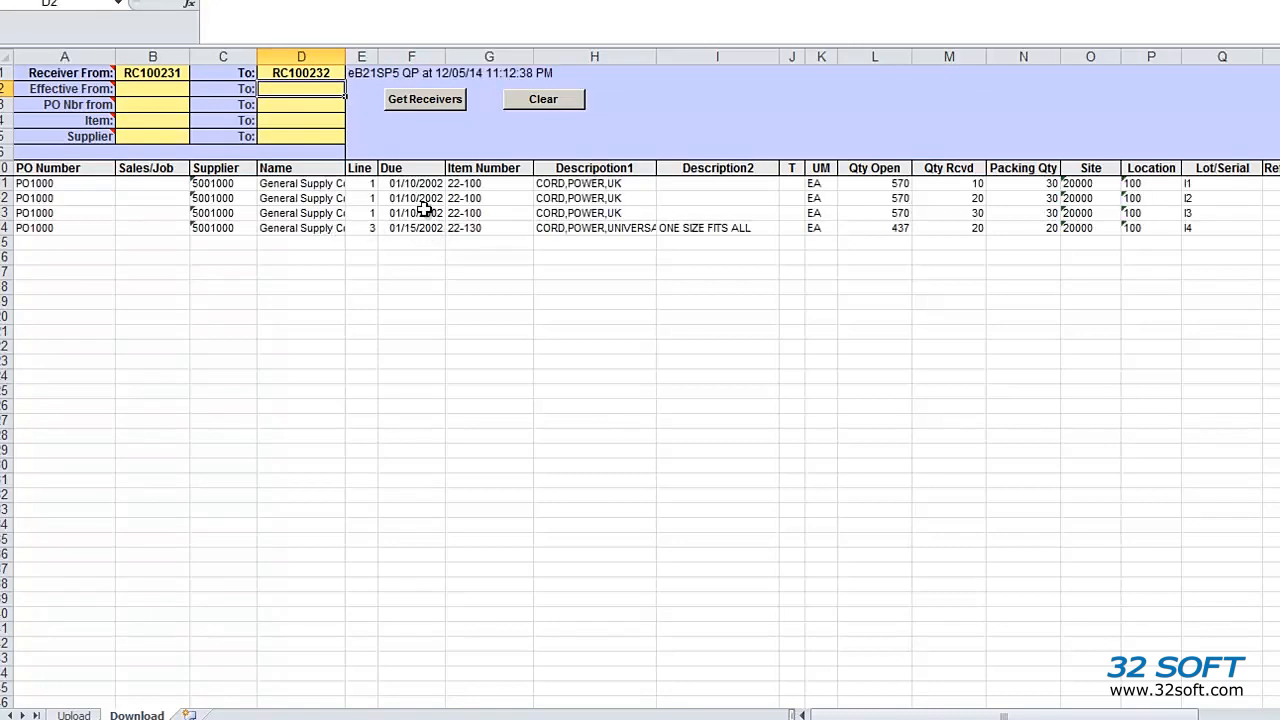
pyautogui.moveTo(938, 184); pyautogui.dragTo(943, 226)
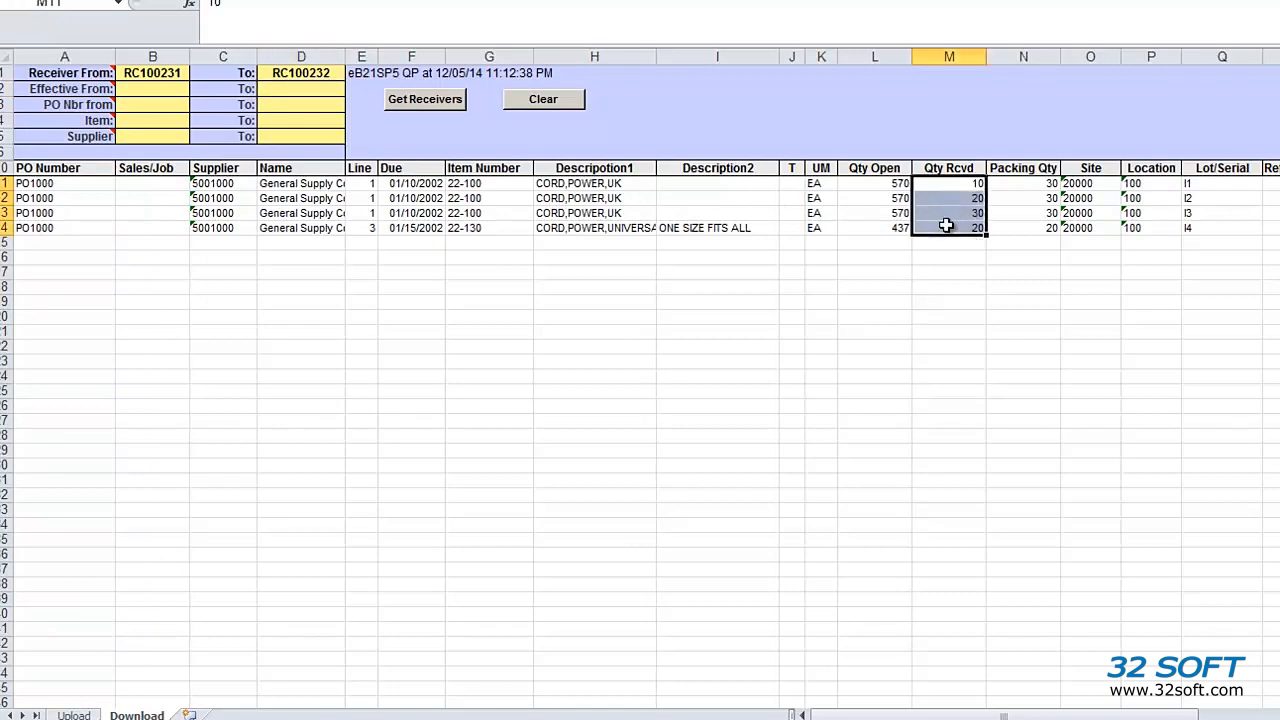
pyautogui.moveTo(1188, 184); pyautogui.dragTo(1190, 245)
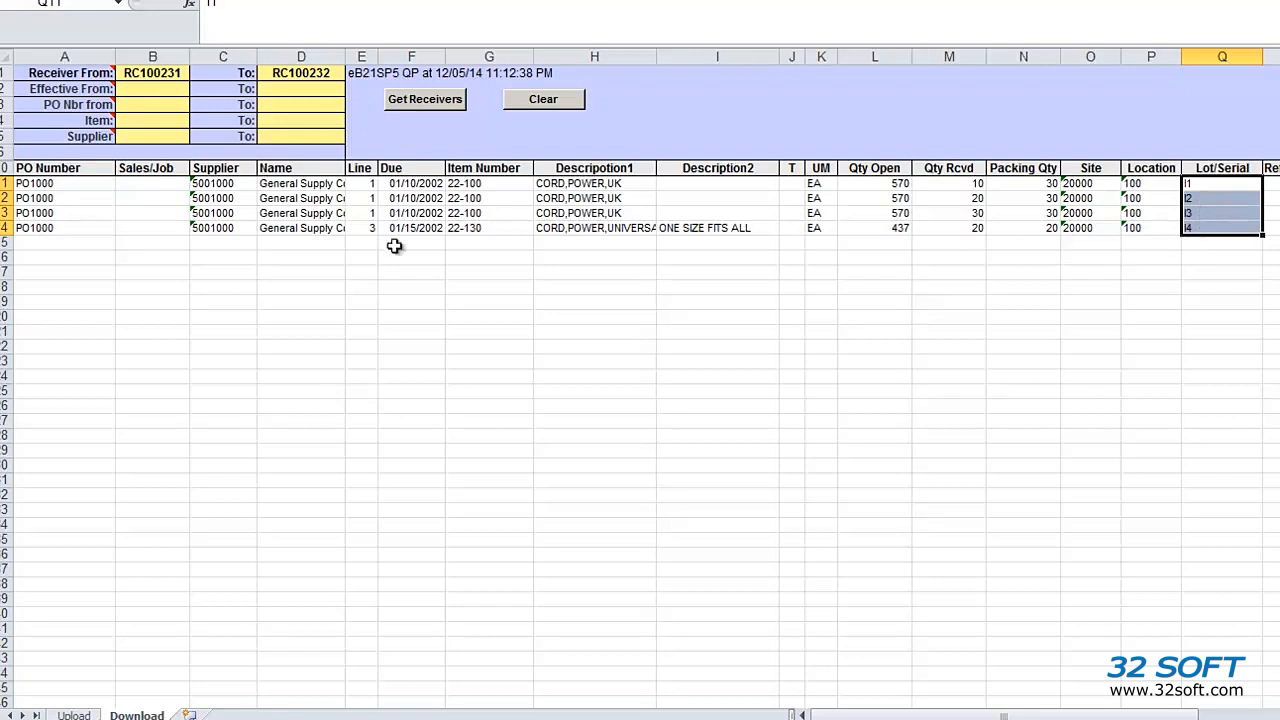
pyautogui.click(46, 197)
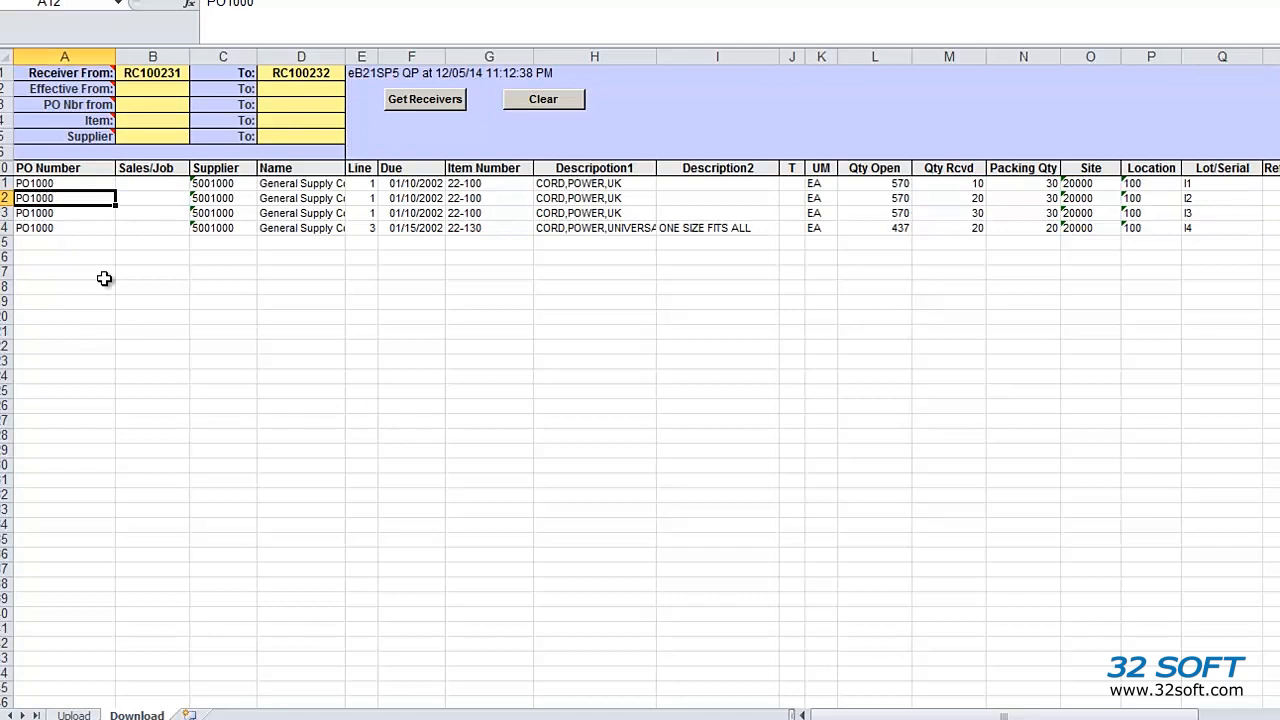